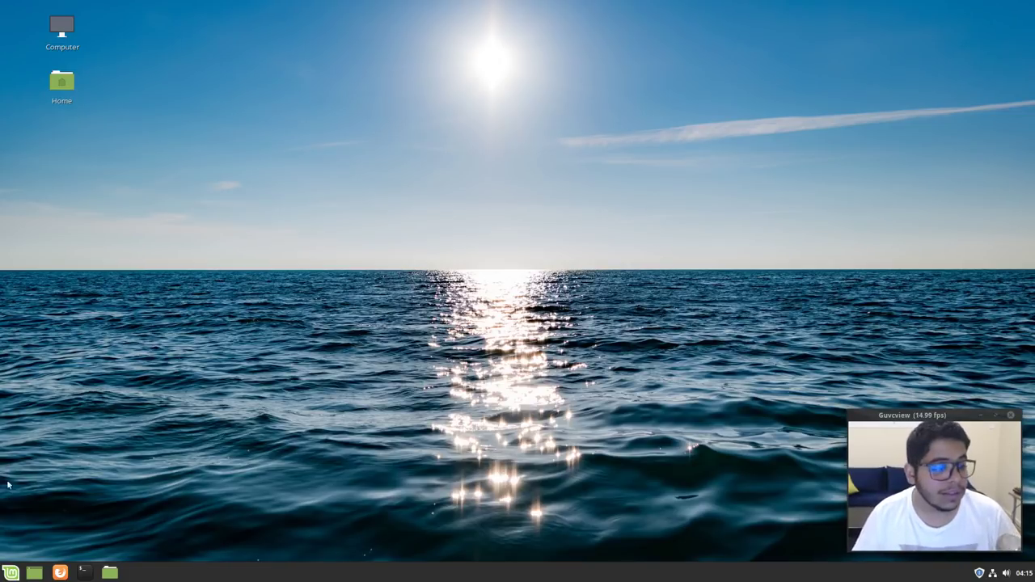
Launch the Welcome Screen via menu search 'welcome' and scroll First Steps to Desktop Layout
left_click(12, 568)
type("welcome")
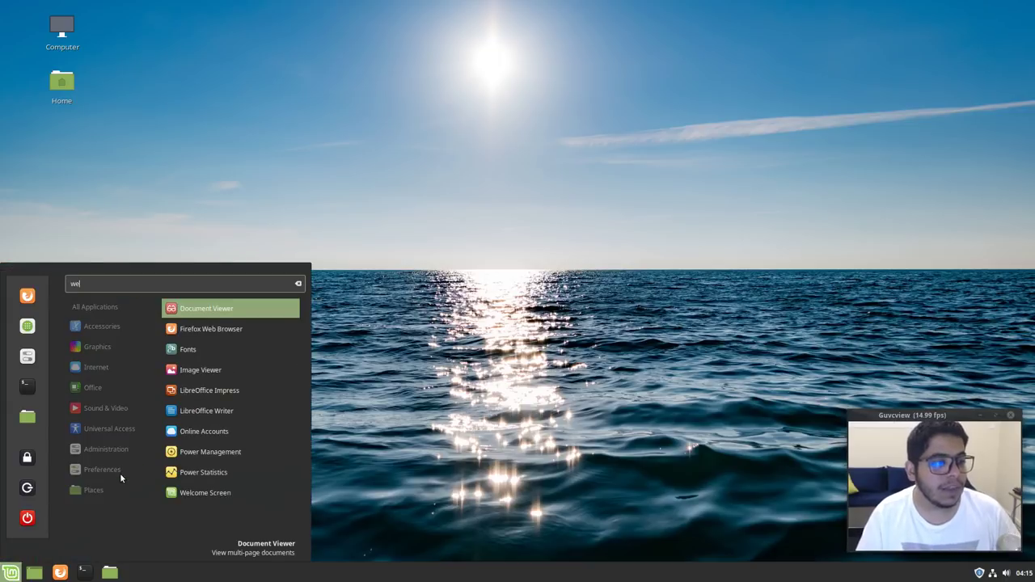
key("Return")
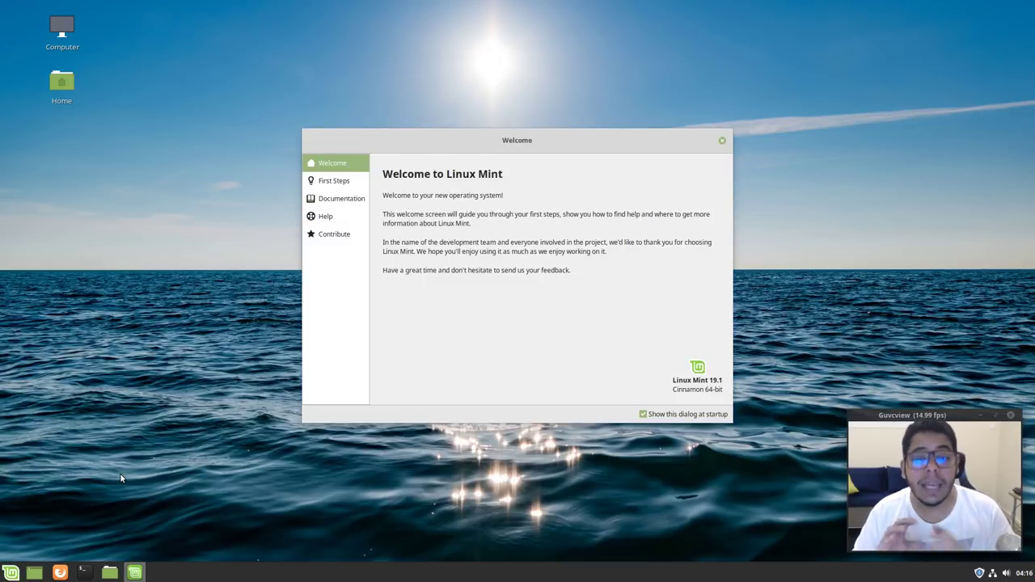
left_click(348, 184)
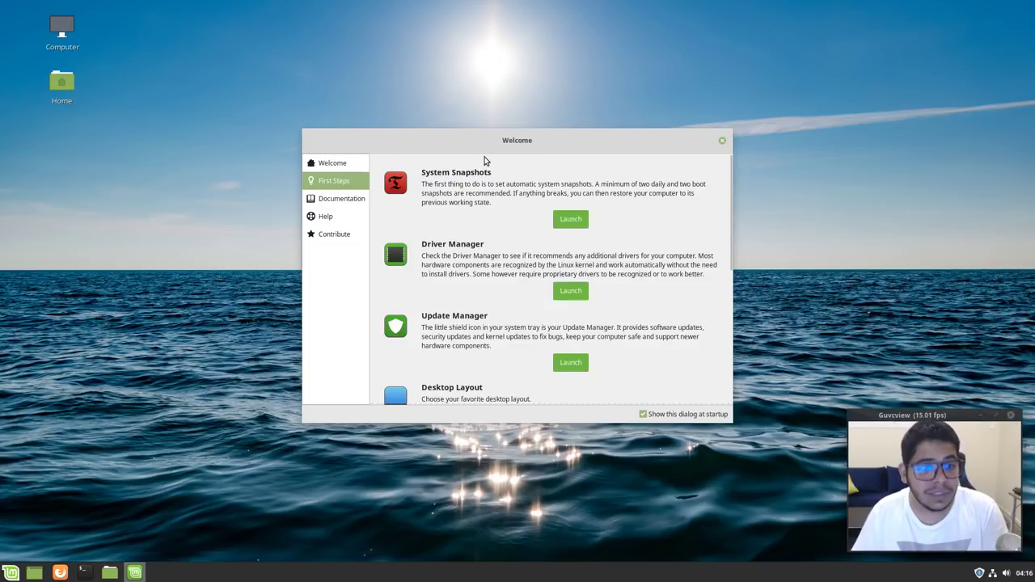
scroll(483, 279, "down", 4)
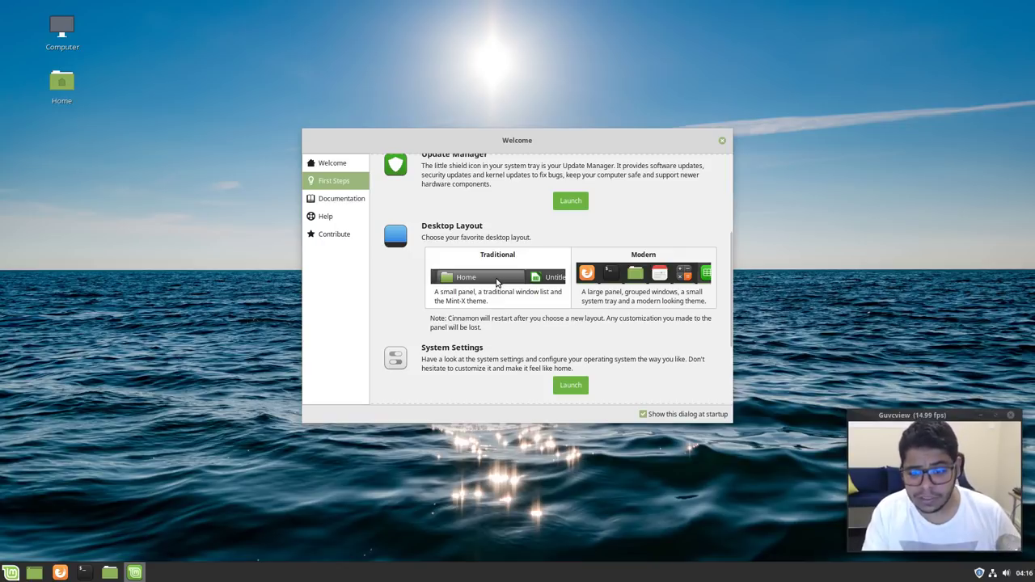
Switch the desktop to the Traditional layout and look at its application menu
left_click(496, 278)
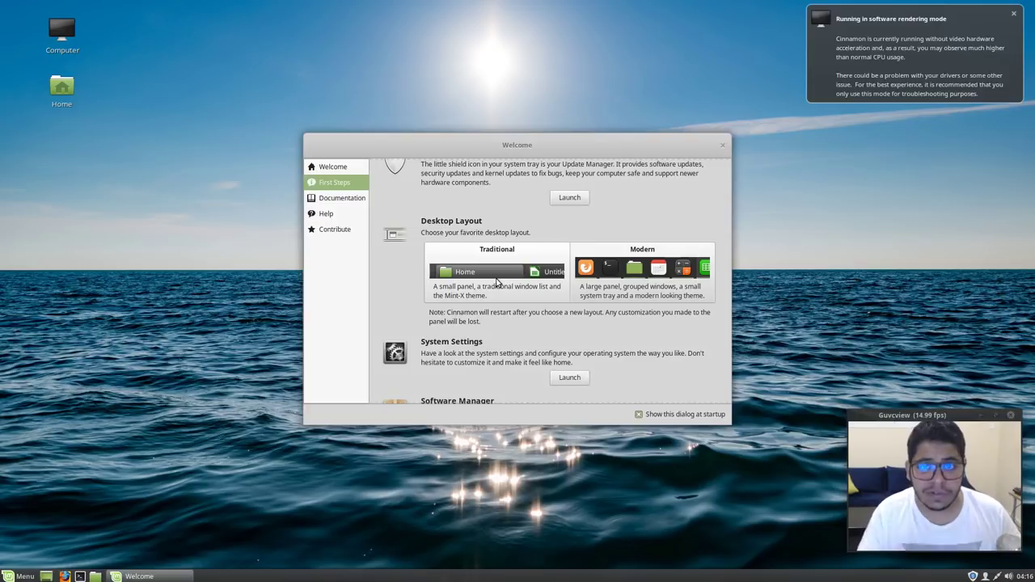
left_click(1013, 15)
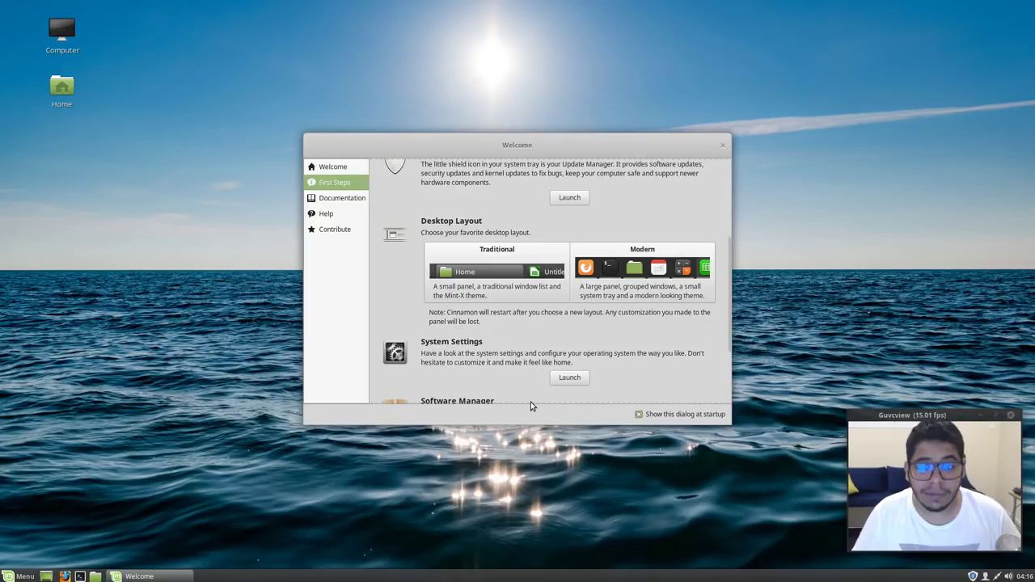
left_click(24, 576)
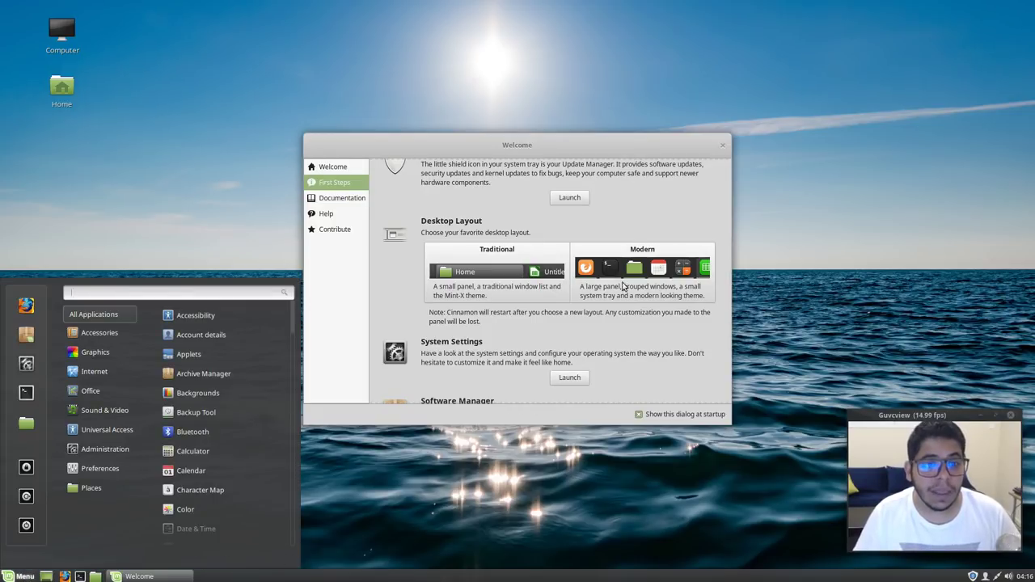
left_click(627, 271)
Return the desktop to the Modern layout and dismiss the rendering notification
left_click(628, 271)
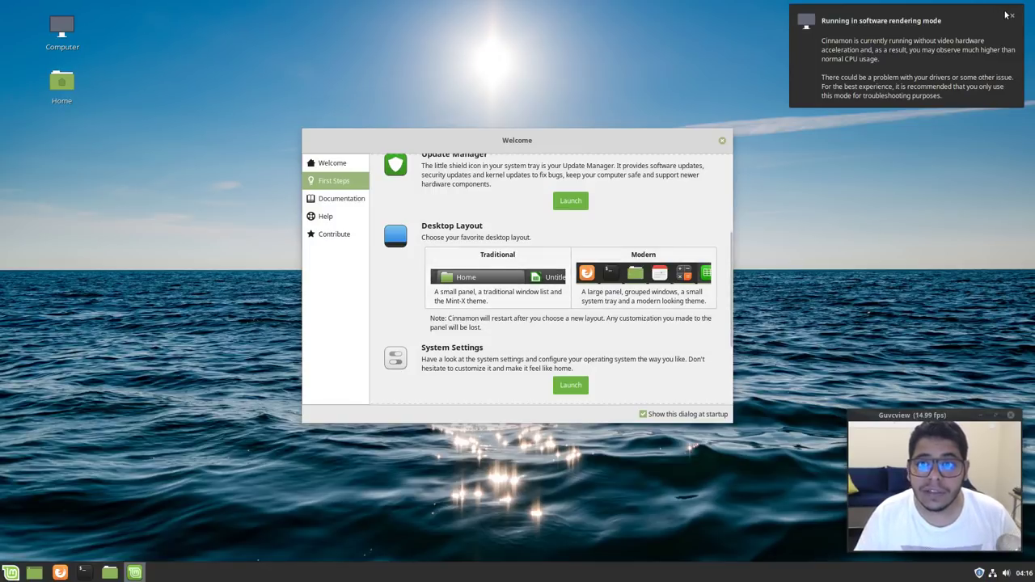
left_click(1012, 17)
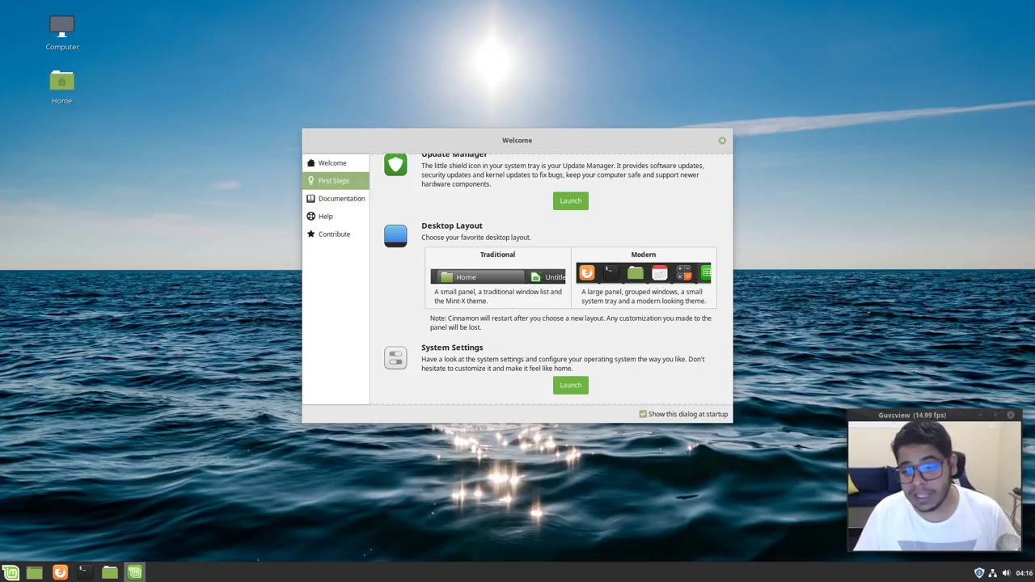
left_click(61, 88)
Open the Home desktop icon in Nemo and switch to list, then compact view
double_click(62, 88)
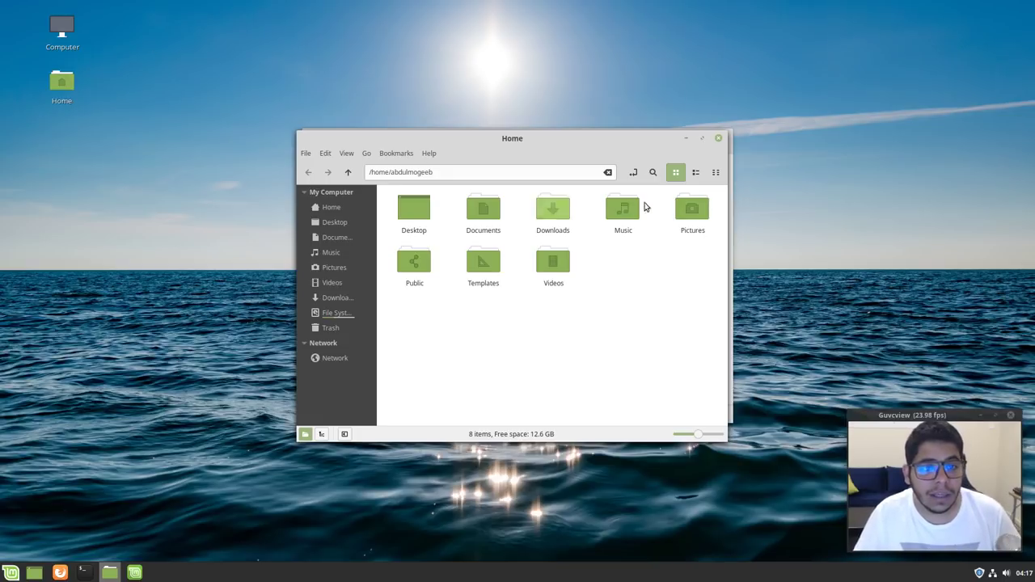
left_click(695, 173)
left_click(714, 172)
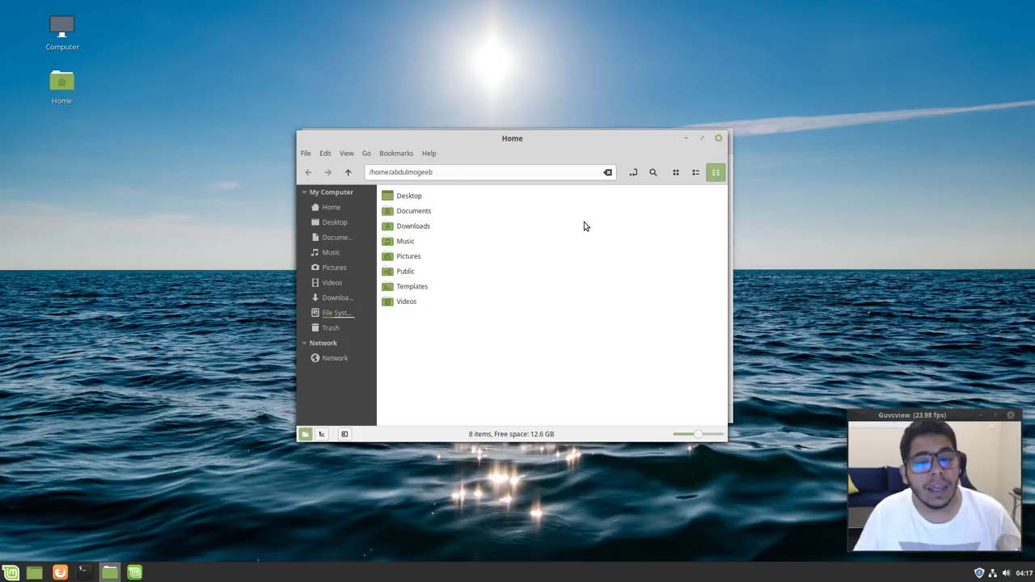
Close the Home and Welcome windows and open the desktop's Customize settings
left_click(718, 140)
right_click(326, 73)
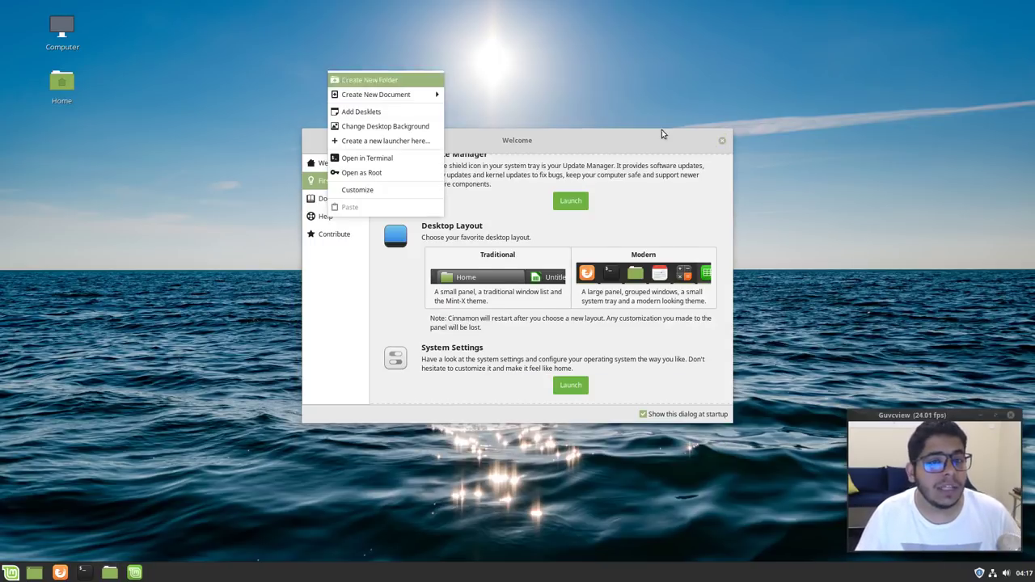
left_click(722, 139)
left_click(722, 140)
right_click(488, 133)
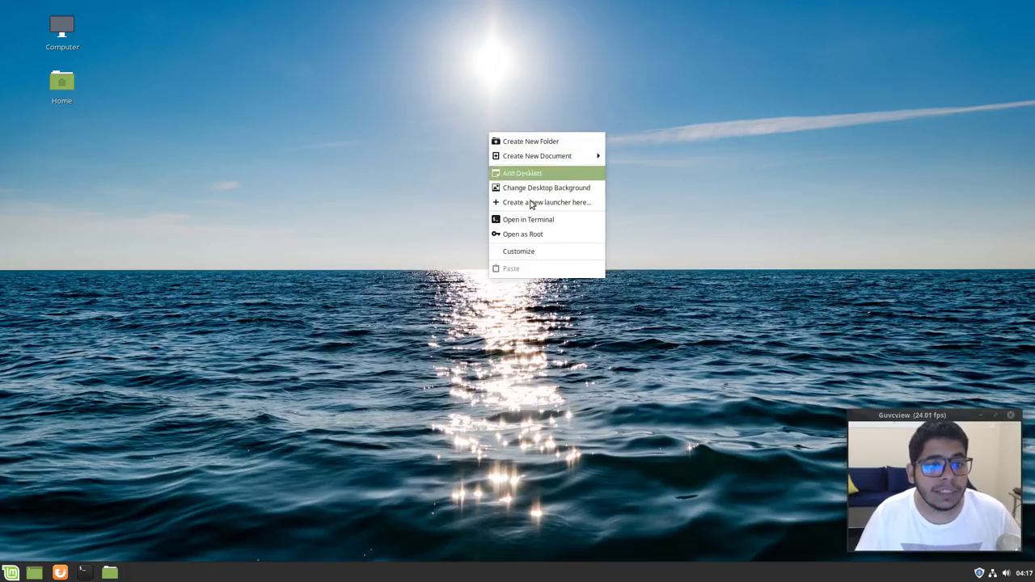
left_click(533, 250)
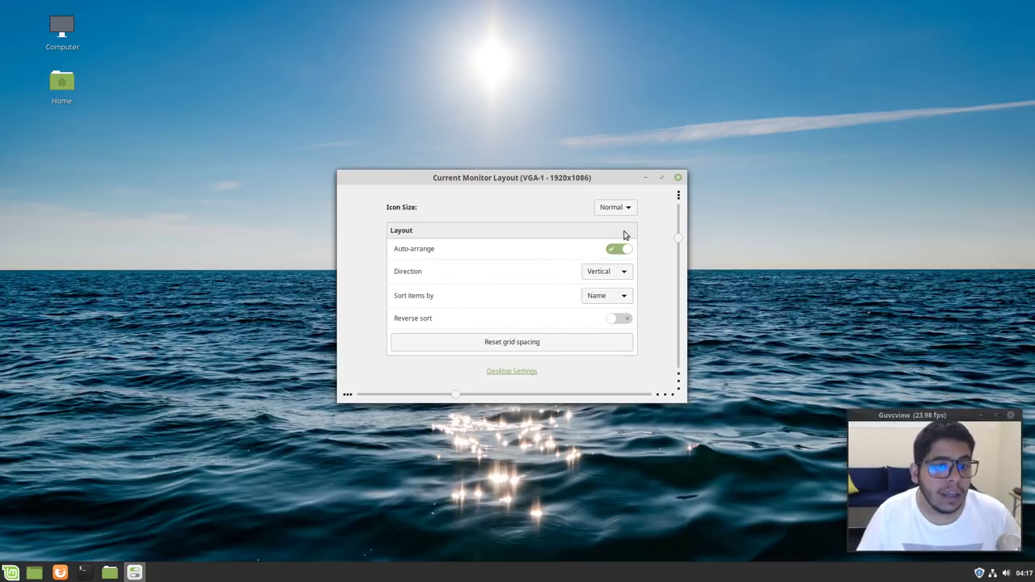
Set desktop icons to Larger size and Horizontal direction, and widen horizontal grid spacing
left_click(614, 207)
left_click(613, 239)
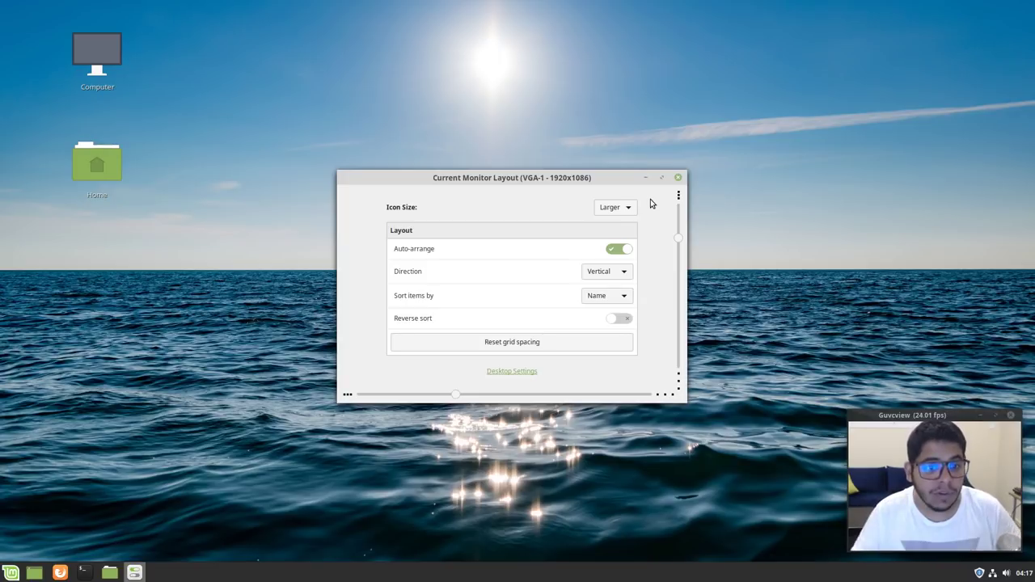
left_click(607, 272)
left_click(606, 294)
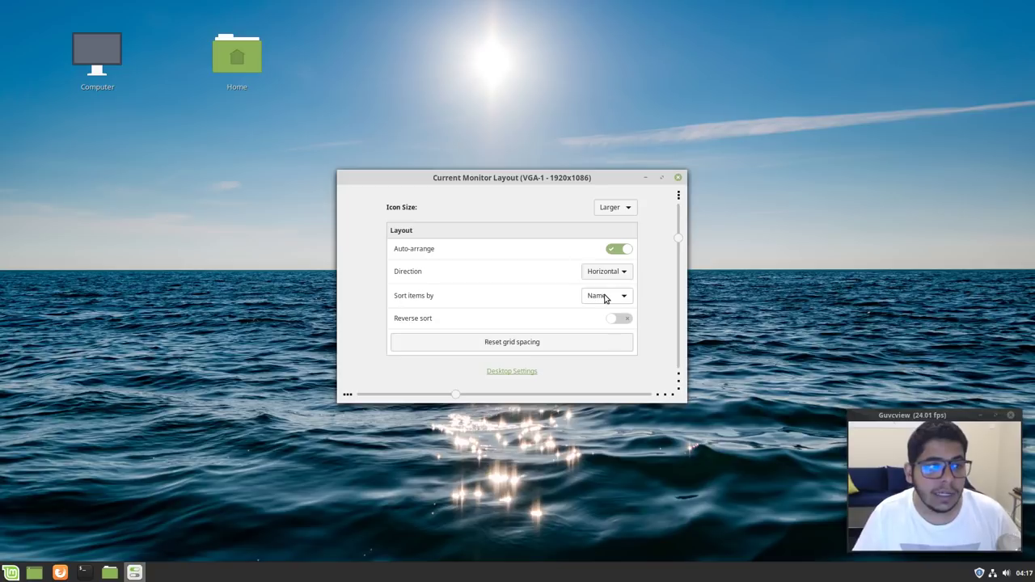
left_click_drag(454, 396, 650, 397)
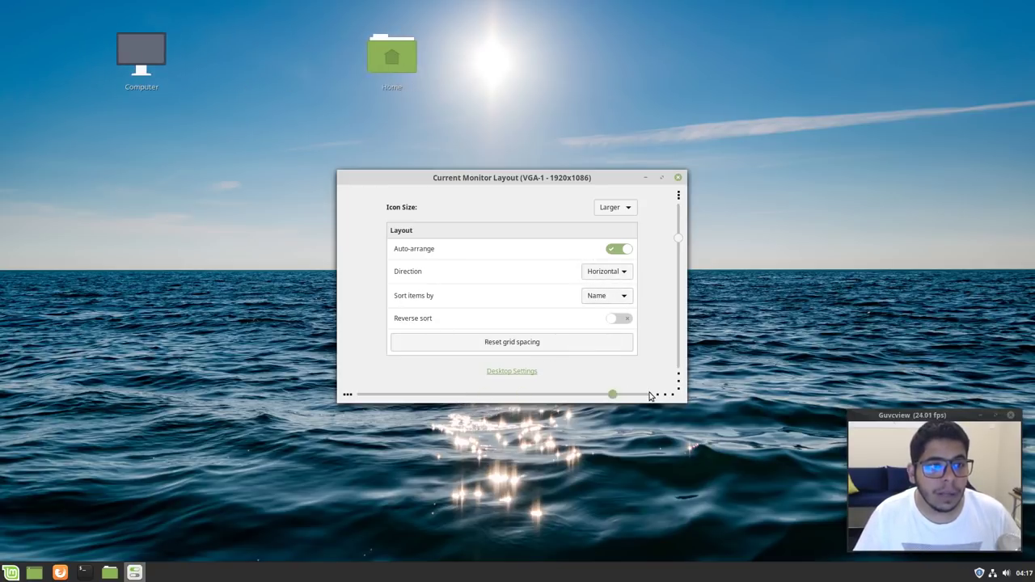
mouse_move(679, 240)
left_mouse_down()
mouse_move(678, 330)
mouse_move(677, 243)
left_mouse_up()
Create three new folders on the desktop from its context menu
right_click(629, 123)
left_click(649, 129)
right_click(716, 145)
left_click(731, 155)
right_click(737, 180)
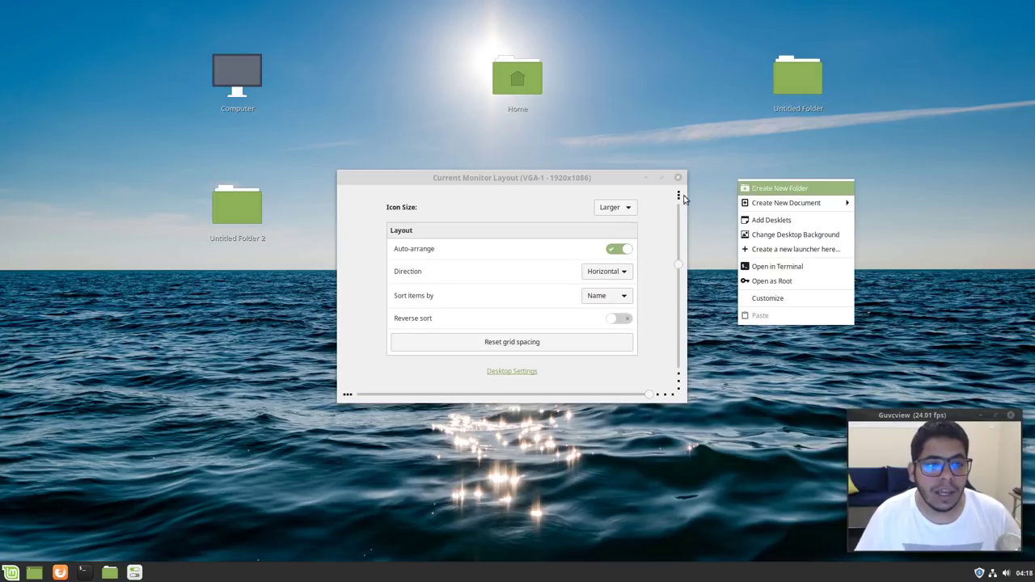
left_click(722, 190)
Drag horizontal and vertical icon spacing to maximum and close the layout settings
left_click_drag(554, 178, 852, 127)
left_click_drag(935, 347, 732, 337)
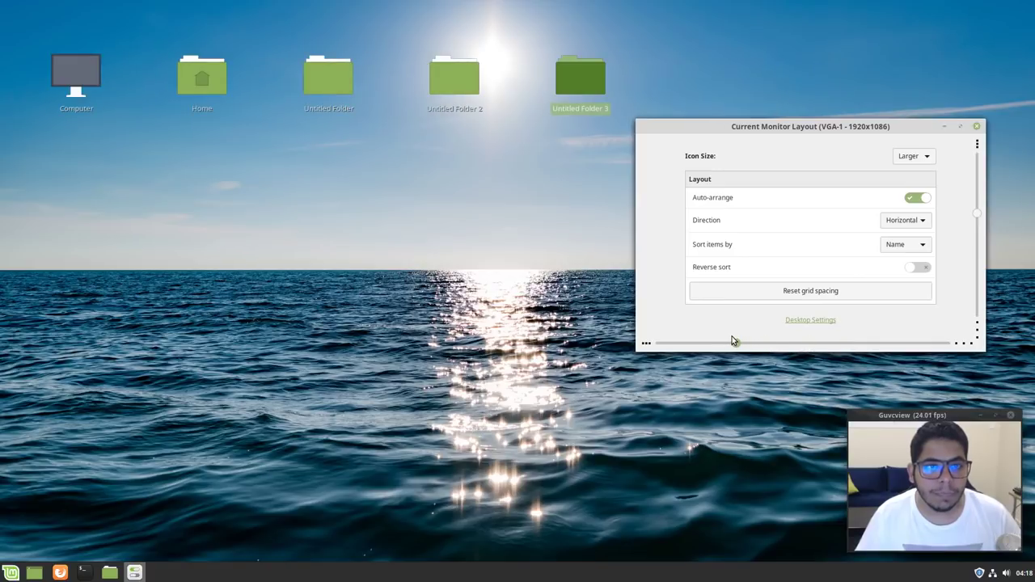
left_click_drag(822, 342, 993, 346)
mouse_move(977, 226)
left_mouse_down()
mouse_move(976, 213)
mouse_move(976, 230)
left_mouse_up()
left_click_drag(978, 329, 978, 334)
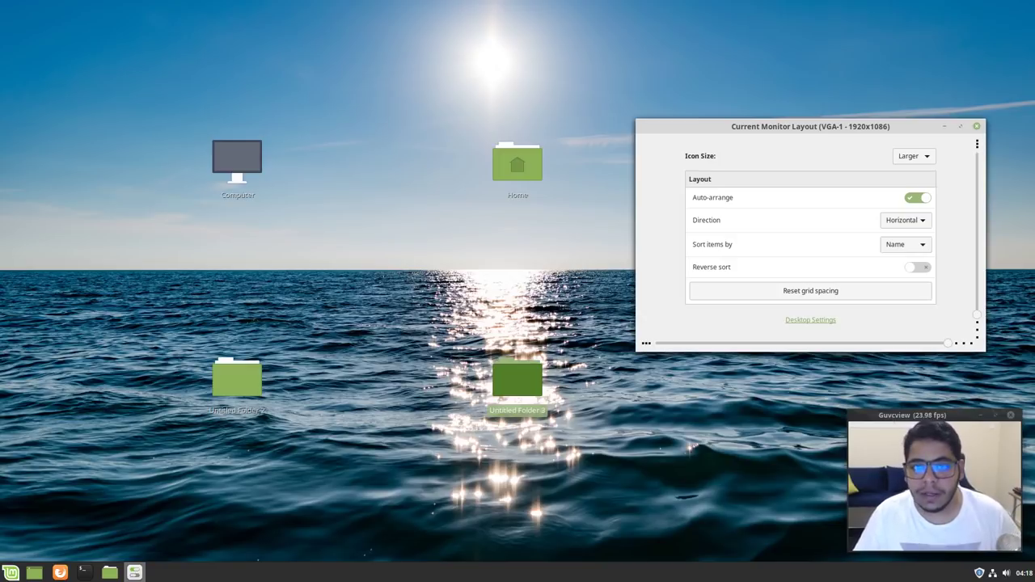
left_click(975, 126)
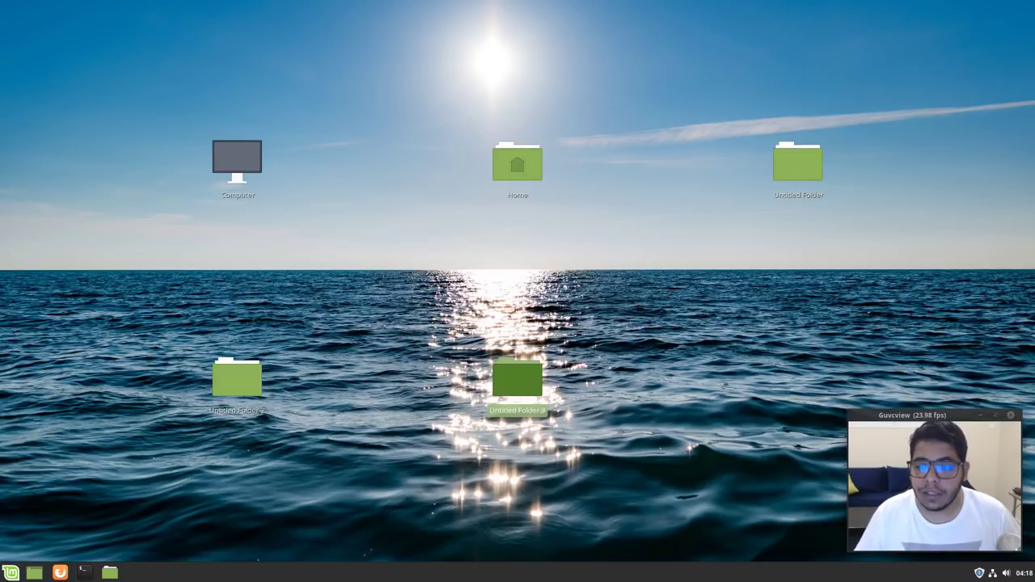
Open Update Manager's Software Sources with the admin password and toggle Debug symbols off, then on
left_click(978, 573)
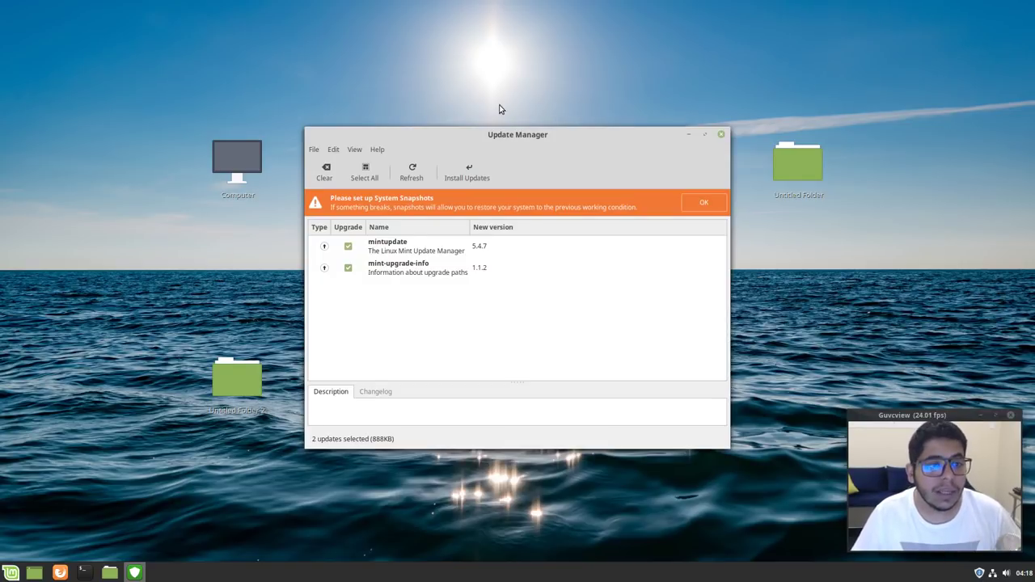
left_click(335, 151)
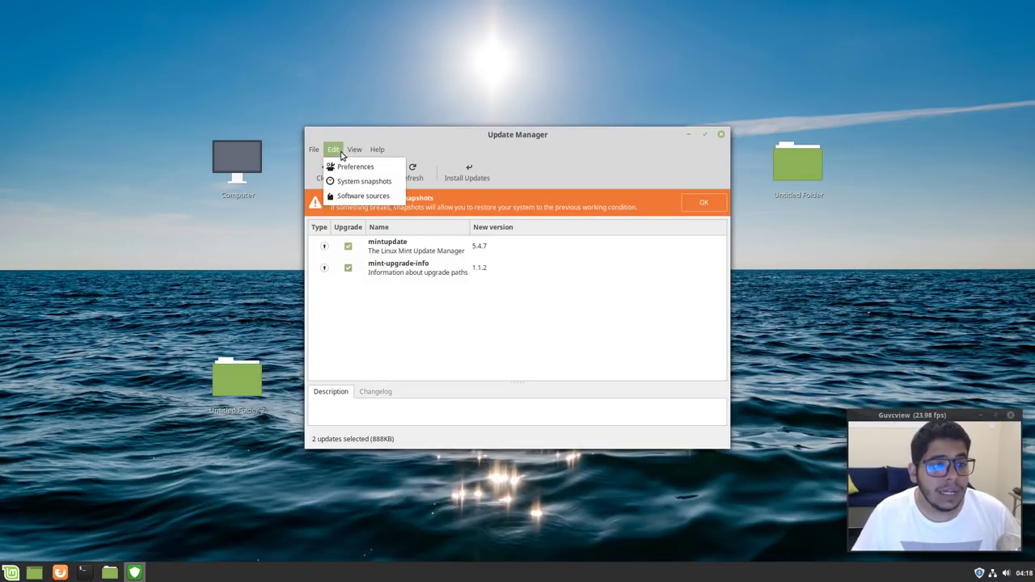
mouse_move(345, 153)
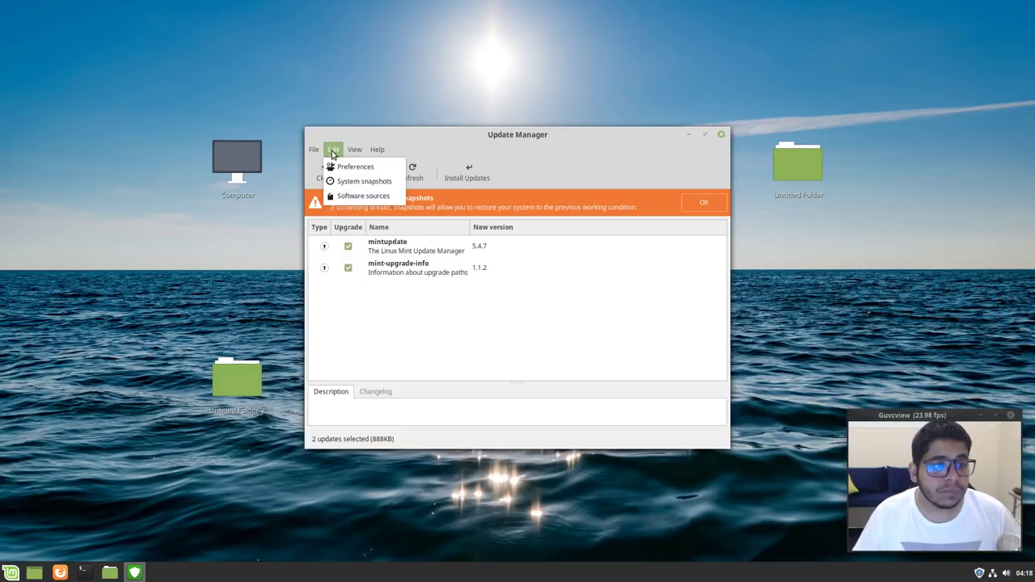
left_click(348, 199)
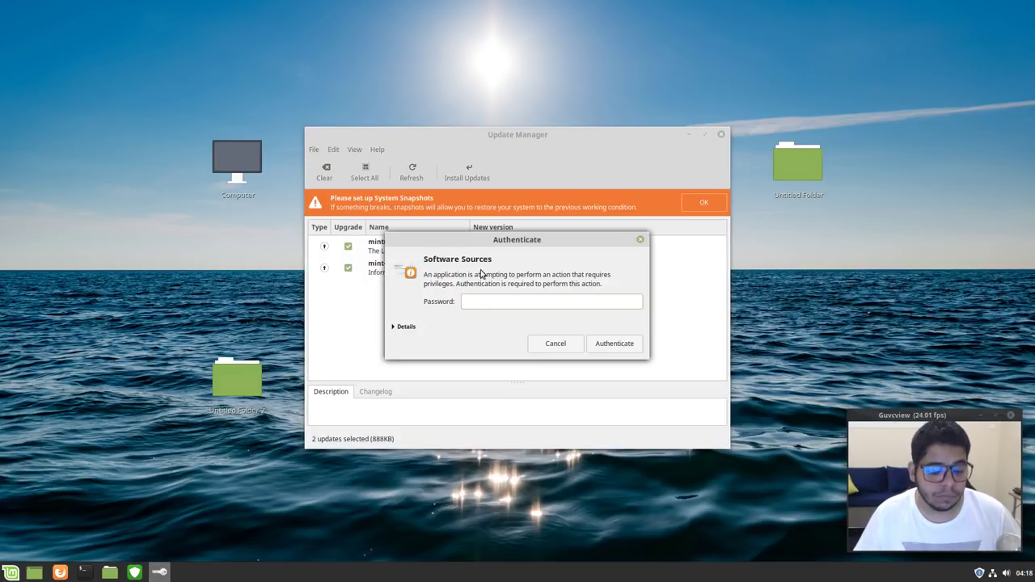
type("******")
key("Return")
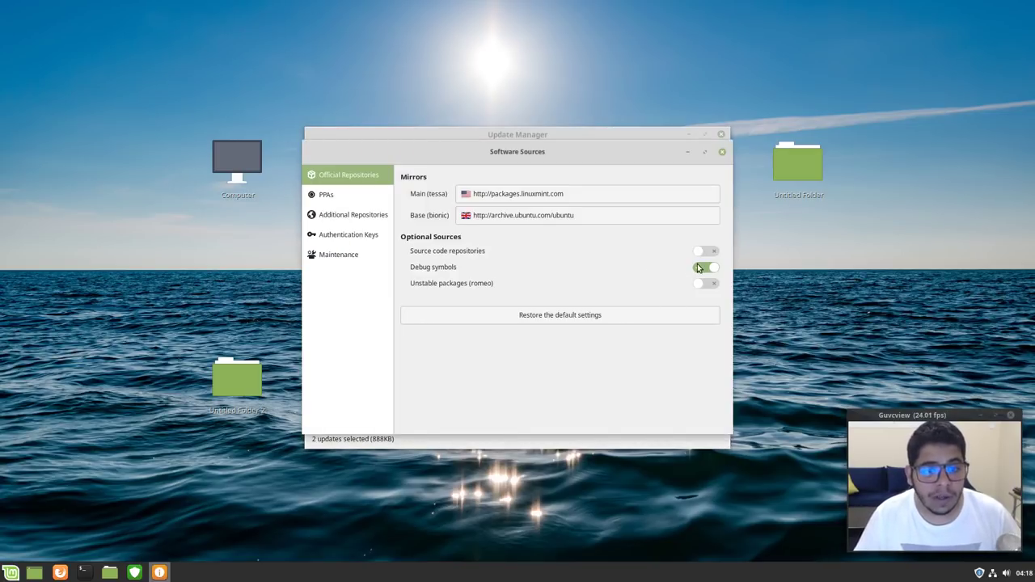
left_click(698, 267)
left_click(702, 299)
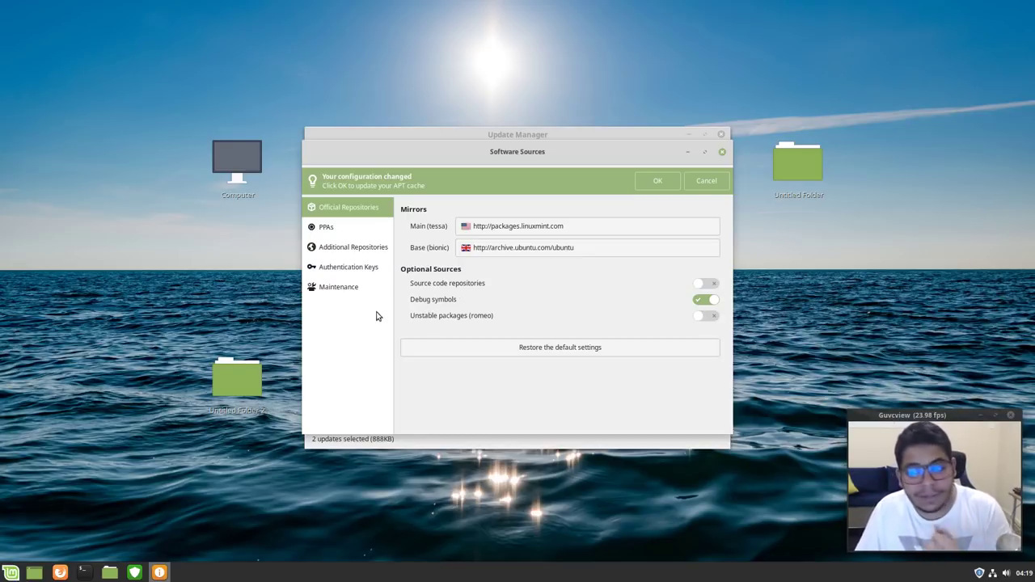
Close Software Sources and open View > Linux kernels, continuing past the warning
left_click(720, 153)
left_click(333, 150)
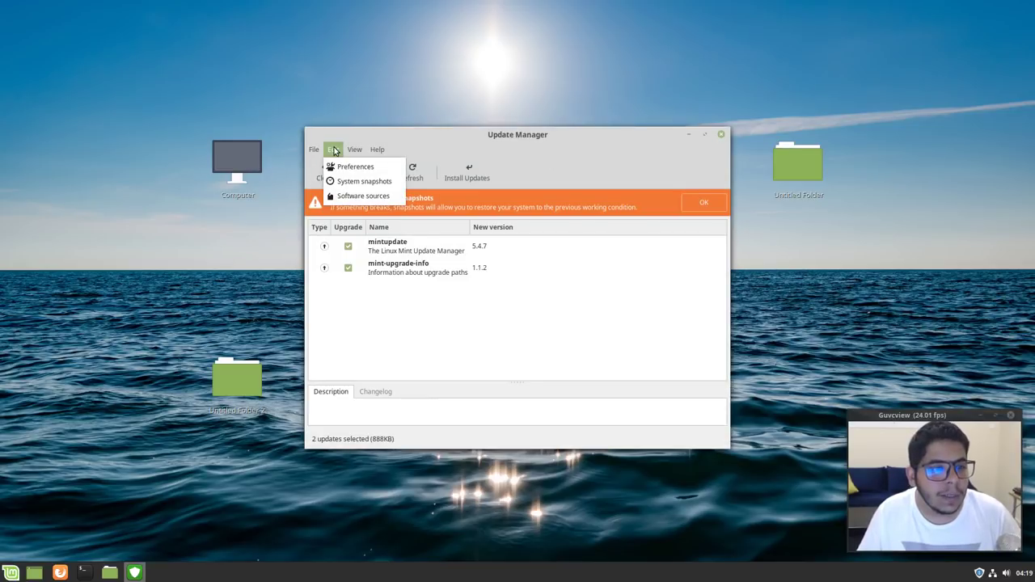
mouse_move(351, 153)
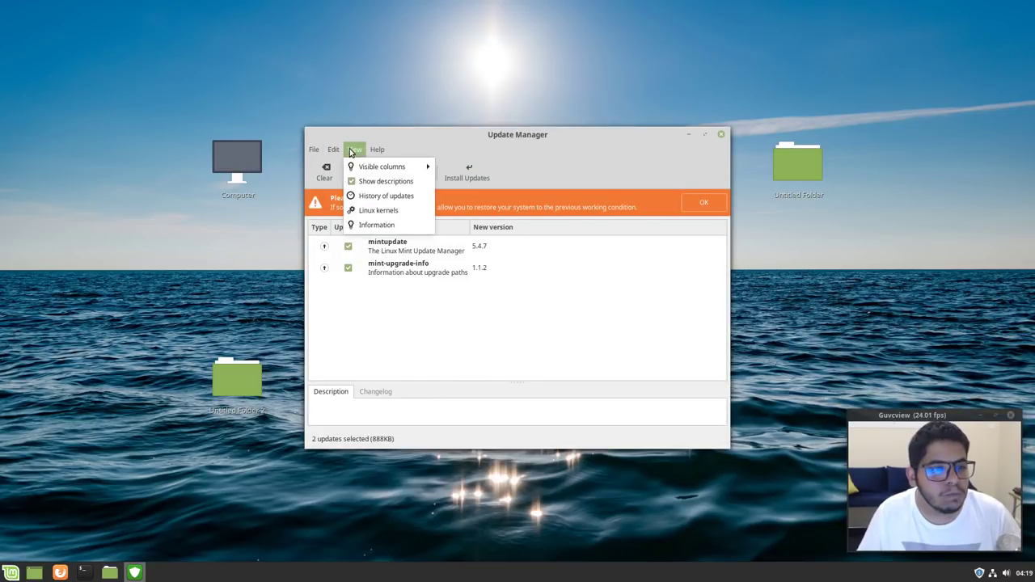
left_click(377, 212)
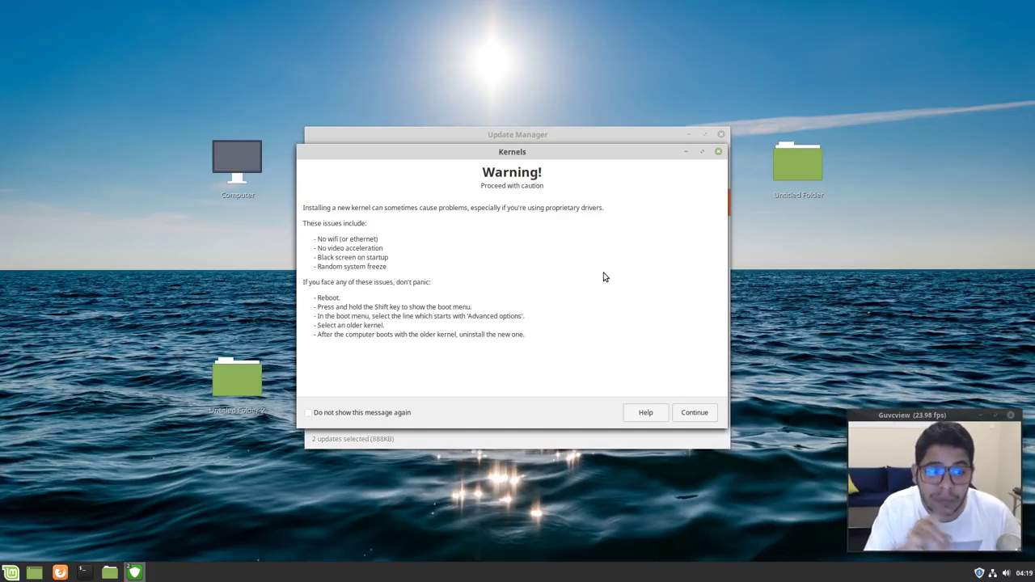
left_click(704, 414)
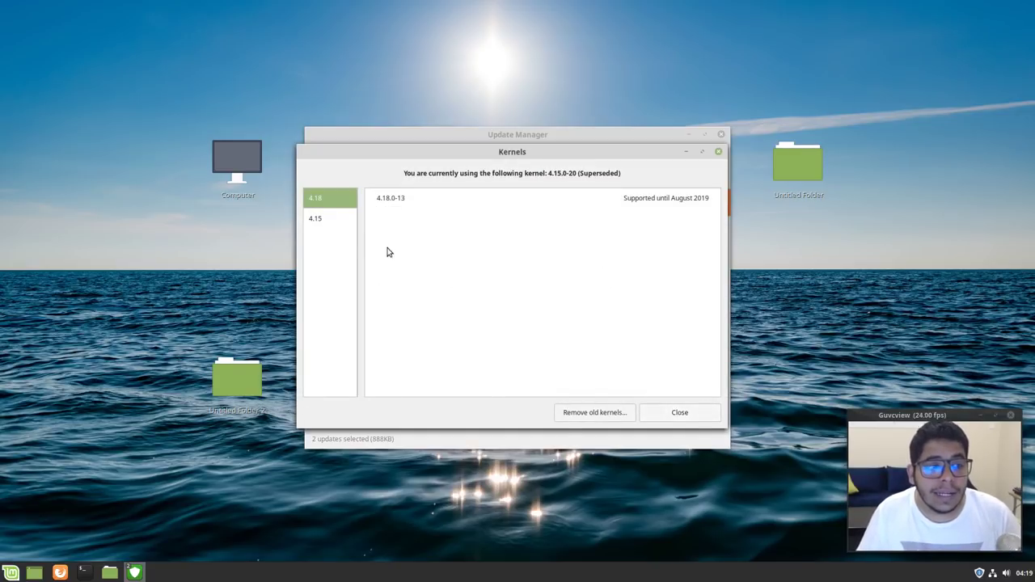
Browse the 4.15 and 4.18 kernel series, then close the kernels window
left_click(342, 220)
left_click(330, 200)
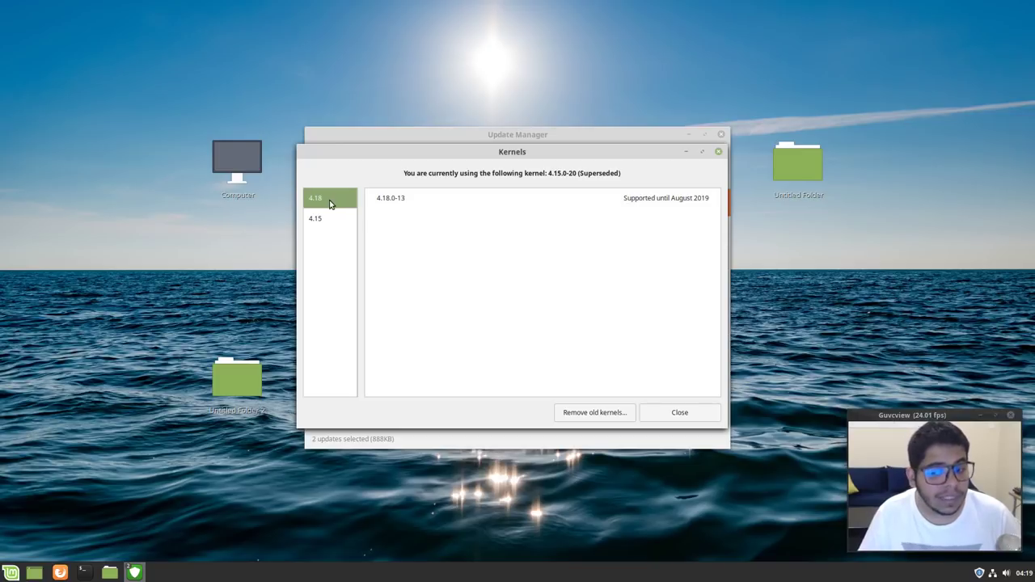
left_click(328, 219)
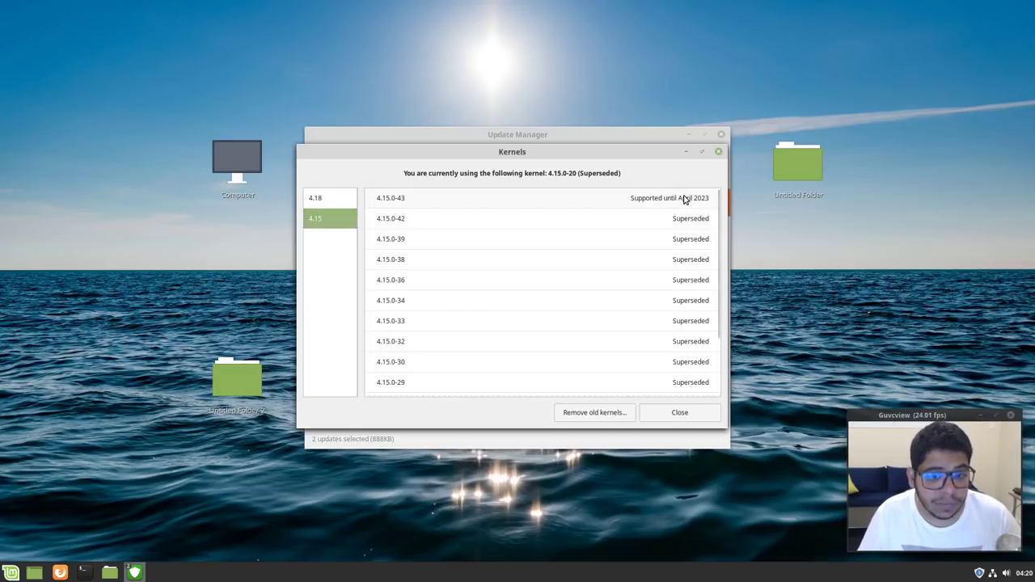
scroll(636, 275, "down", 3)
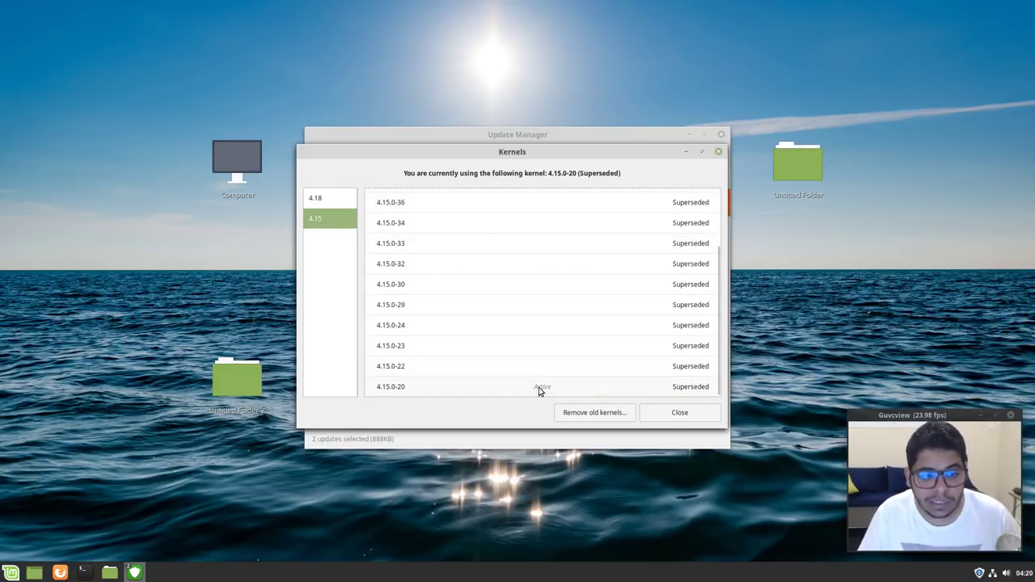
scroll(543, 375, "up", 3)
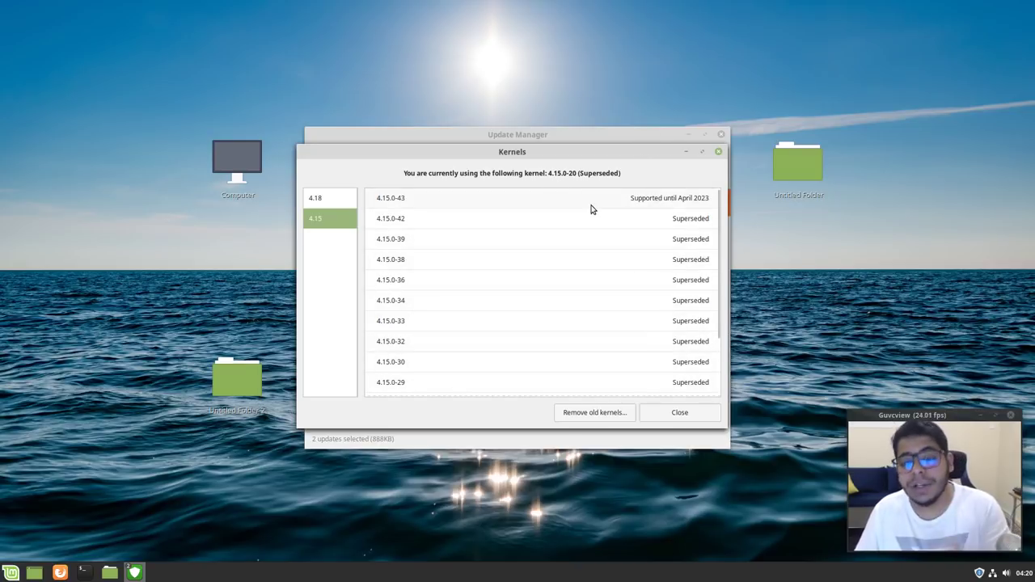
left_click(351, 191)
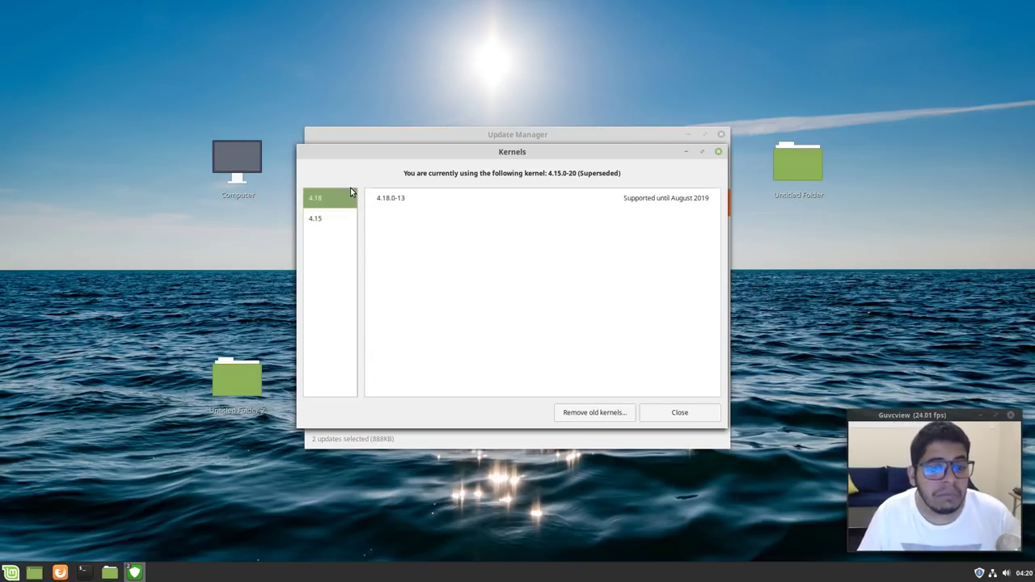
left_click(317, 221)
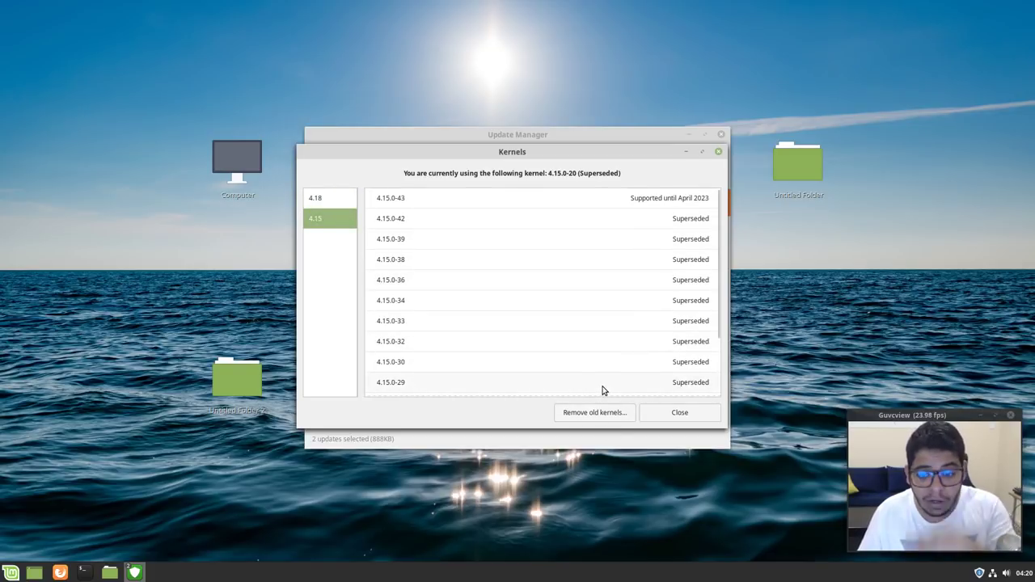
left_click(676, 413)
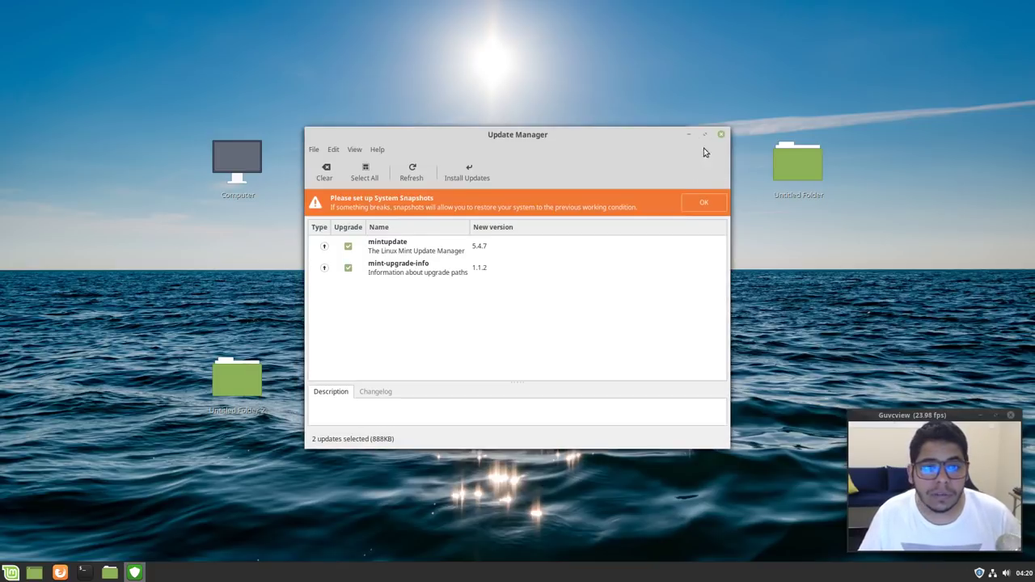
Close Update Manager and open Input Method and Languages from System Settings
left_click(720, 134)
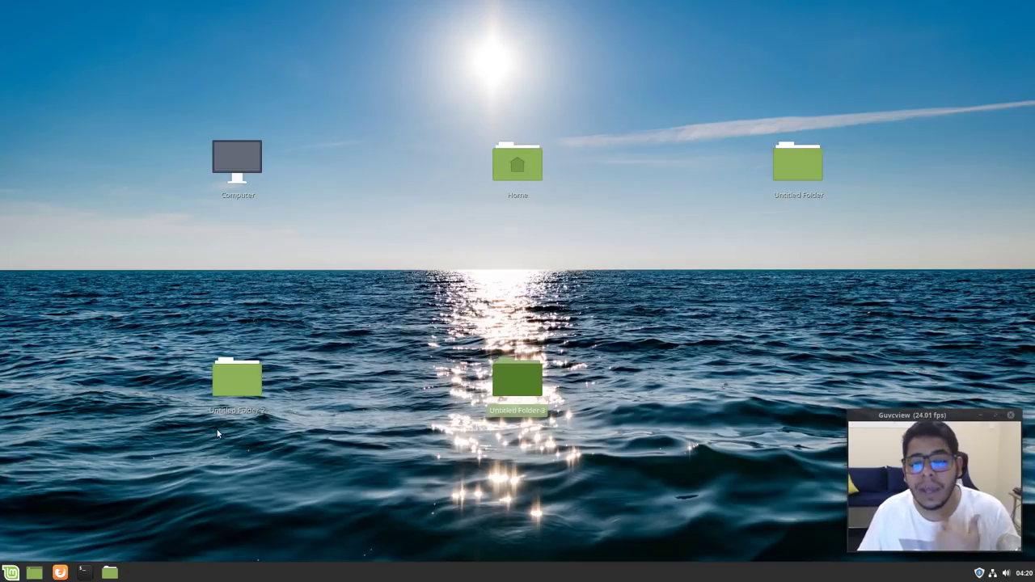
left_click(10, 572)
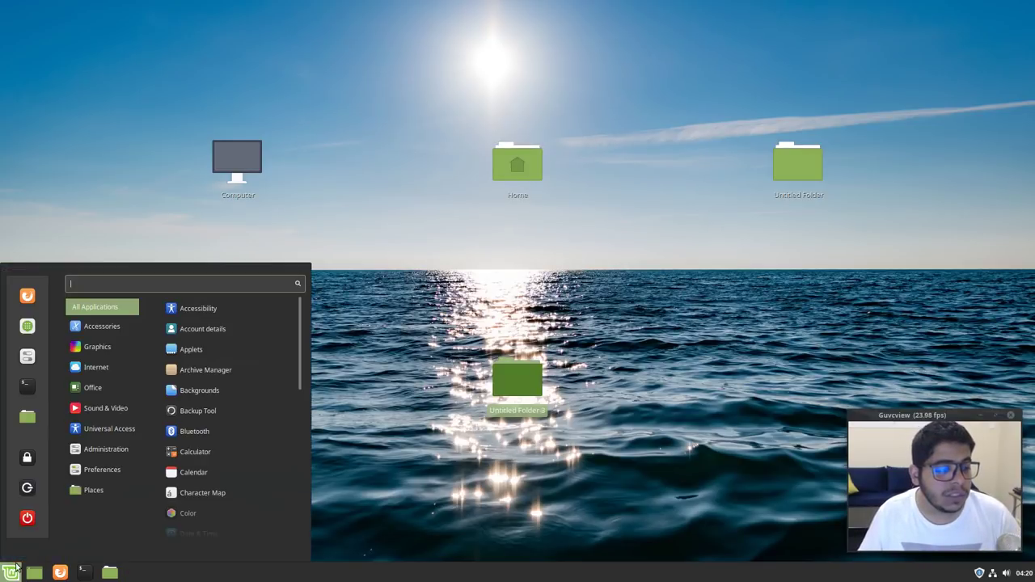
left_click(28, 357)
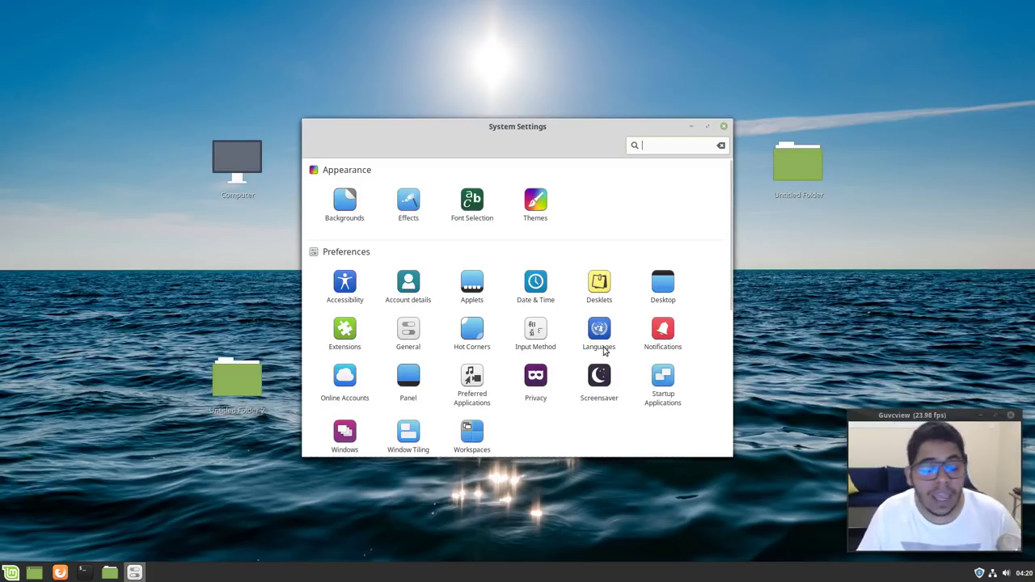
left_click(538, 332)
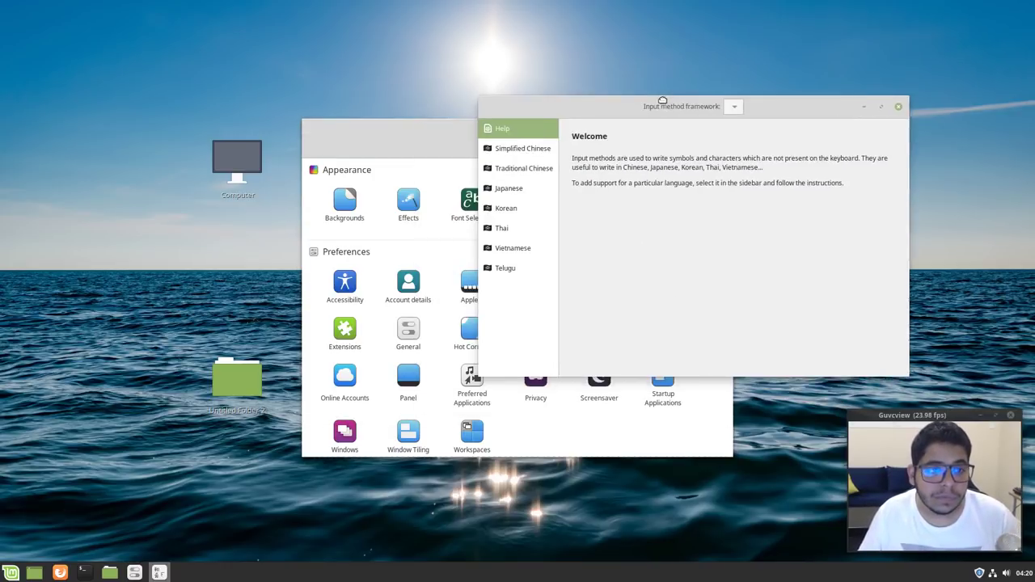
left_click(572, 421)
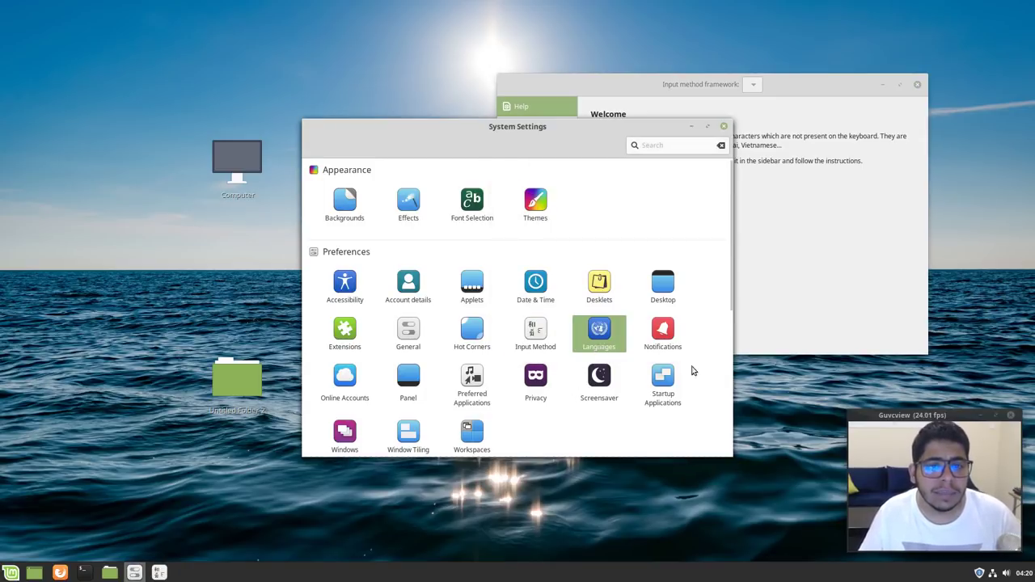
left_click(781, 285)
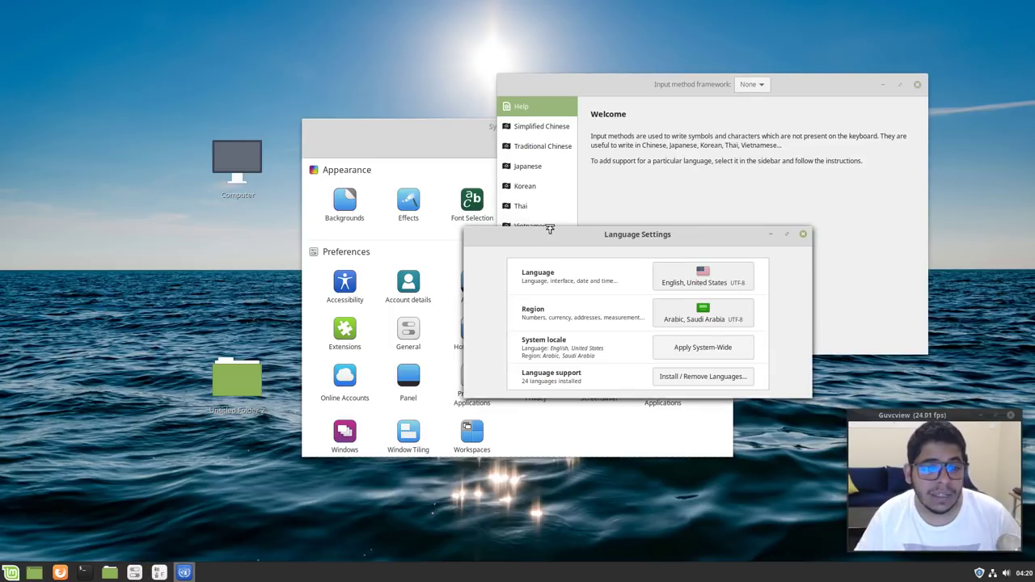
View the Simplified Chinese, Traditional Chinese and Japanese input method setup instructions
left_click_drag(583, 235, 230, 96)
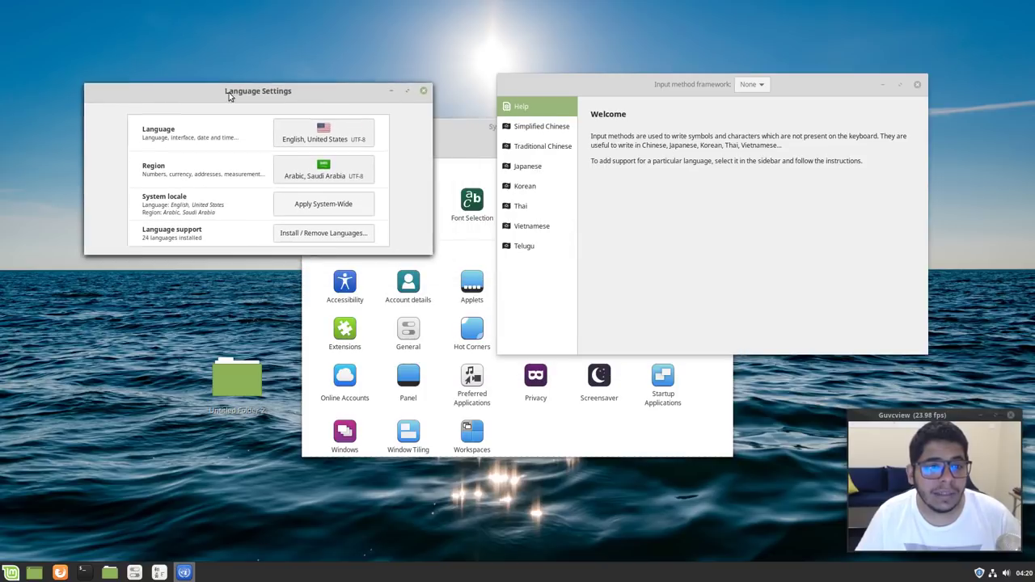
left_click(540, 126)
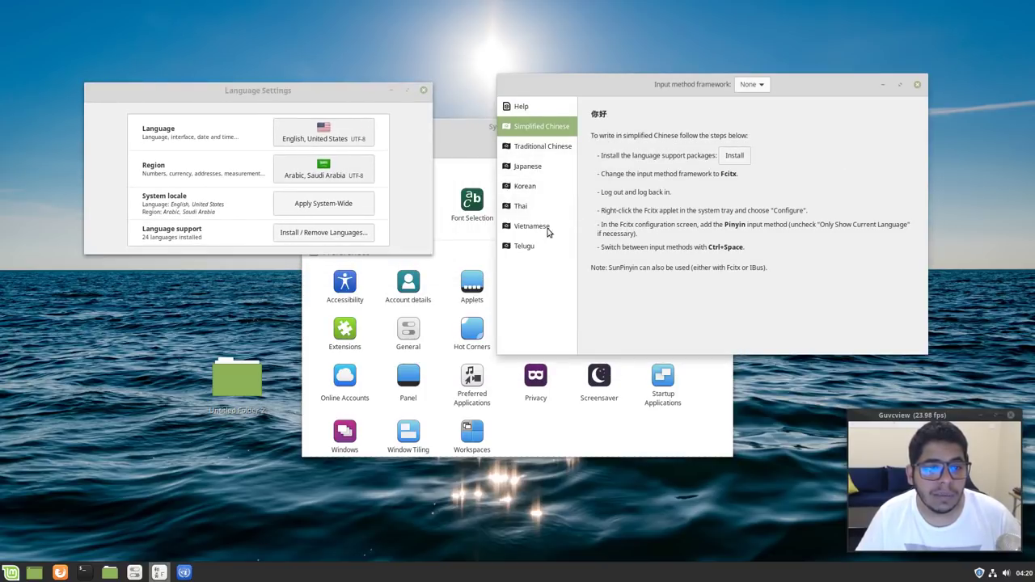
left_click(561, 152)
left_click(564, 166)
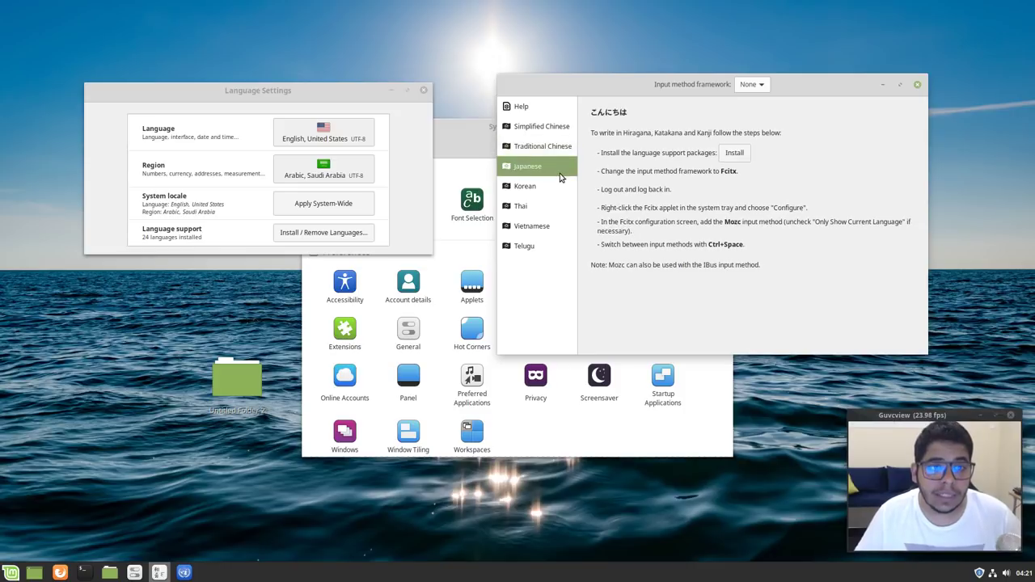
key("Up")
key("Up")
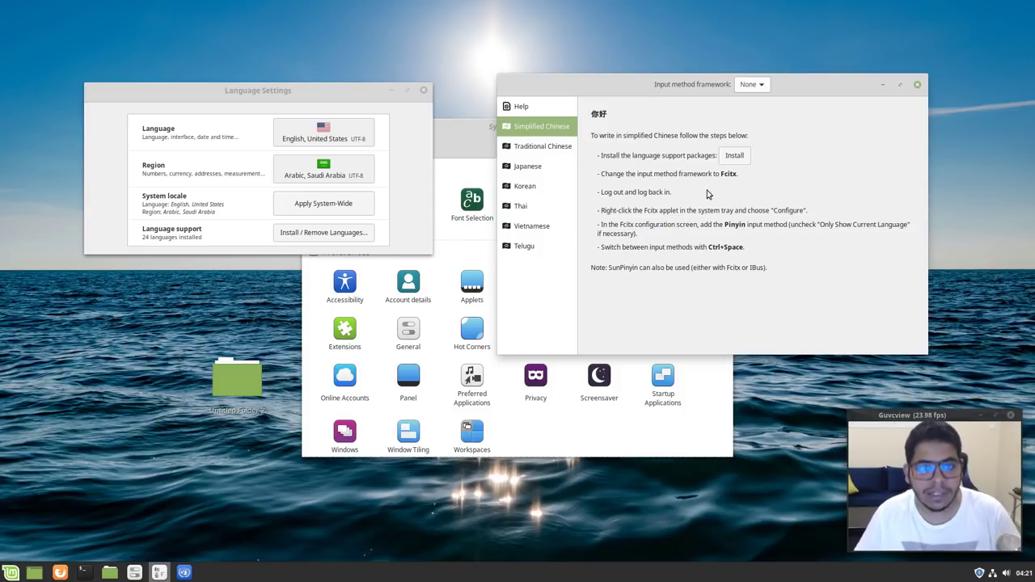
Close the Input Method and Language Settings windows
left_click(335, 94)
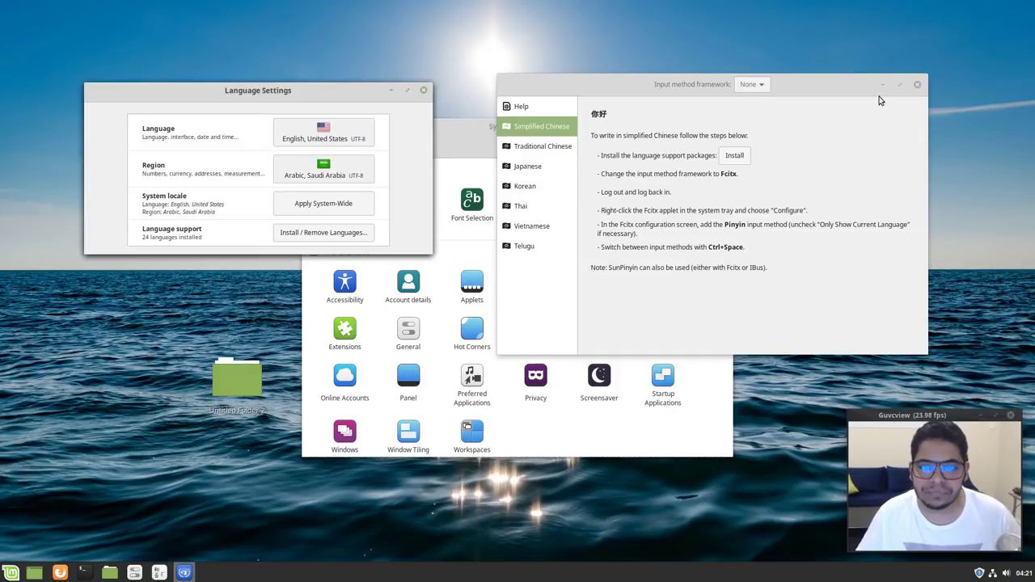
left_click(917, 84)
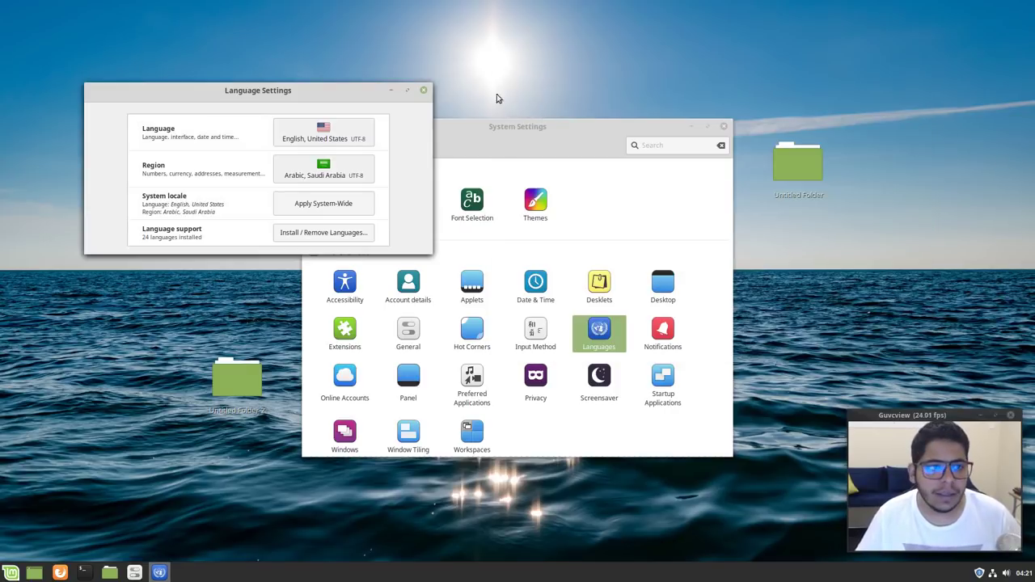
left_click(426, 89)
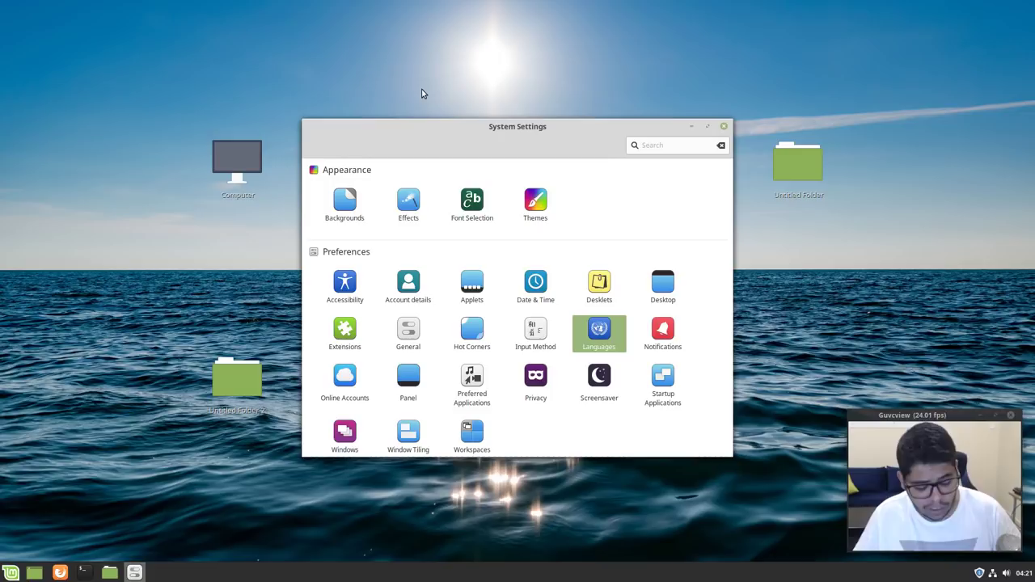
Launch Document Viewer (evince) and Text Editor (xed) from the Mint menu search
key("super")
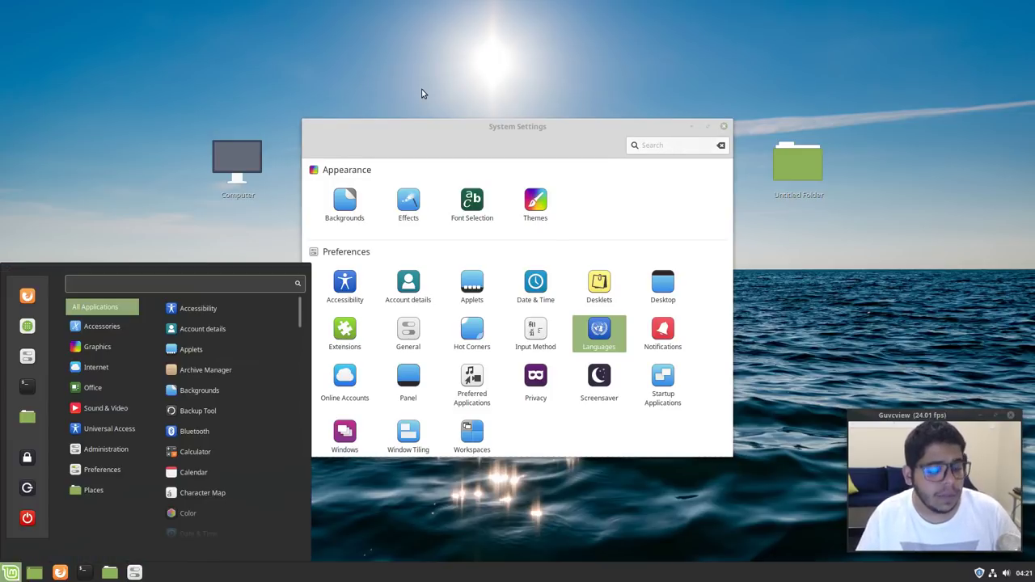
type("evince")
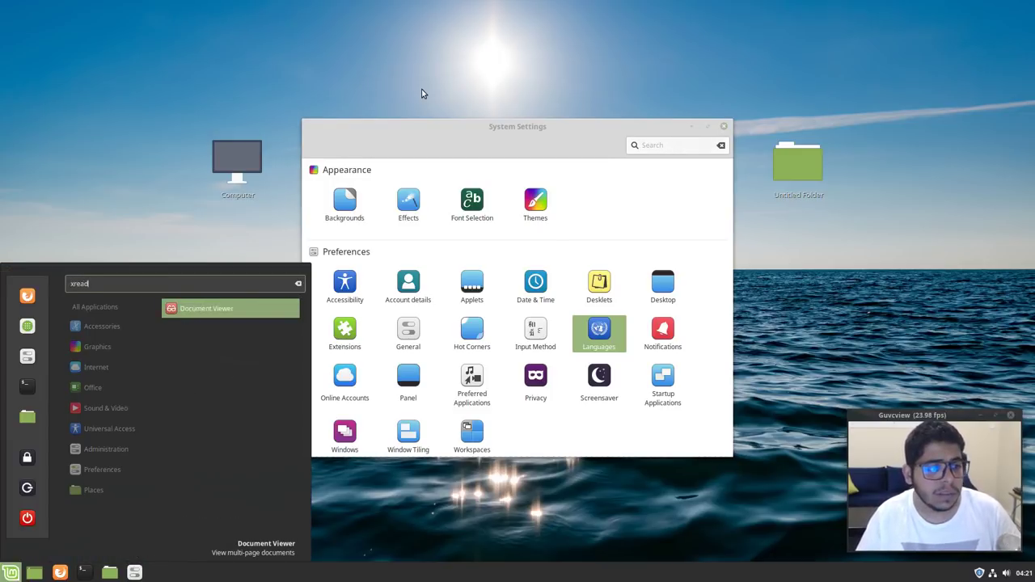
key("Return")
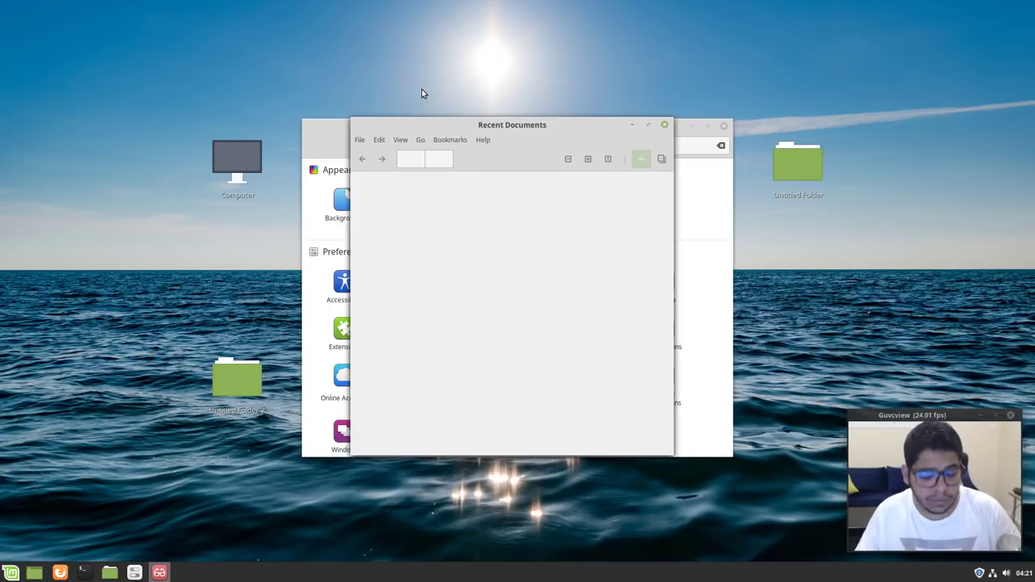
key("super")
type("xe")
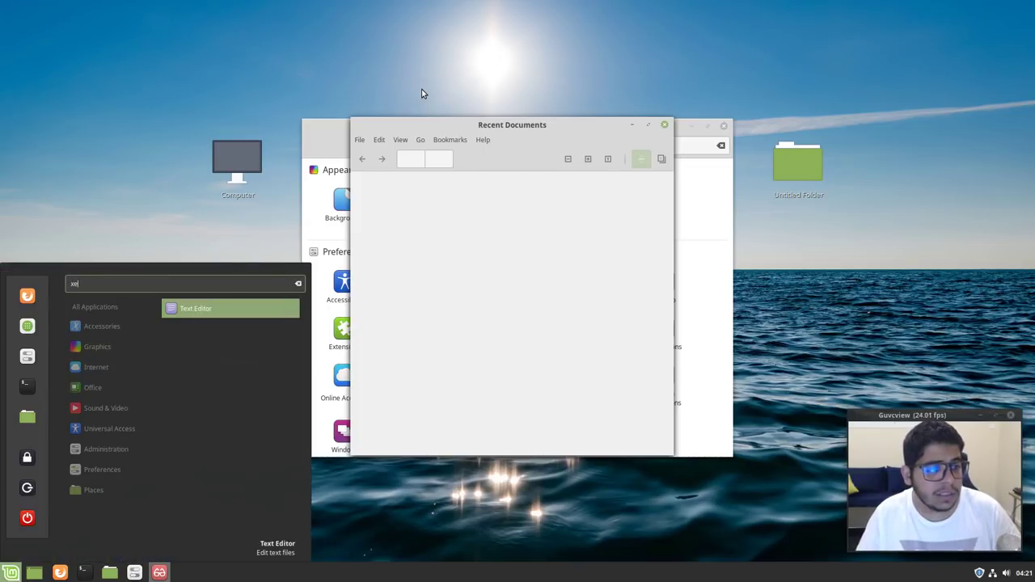
type("d")
key("Return")
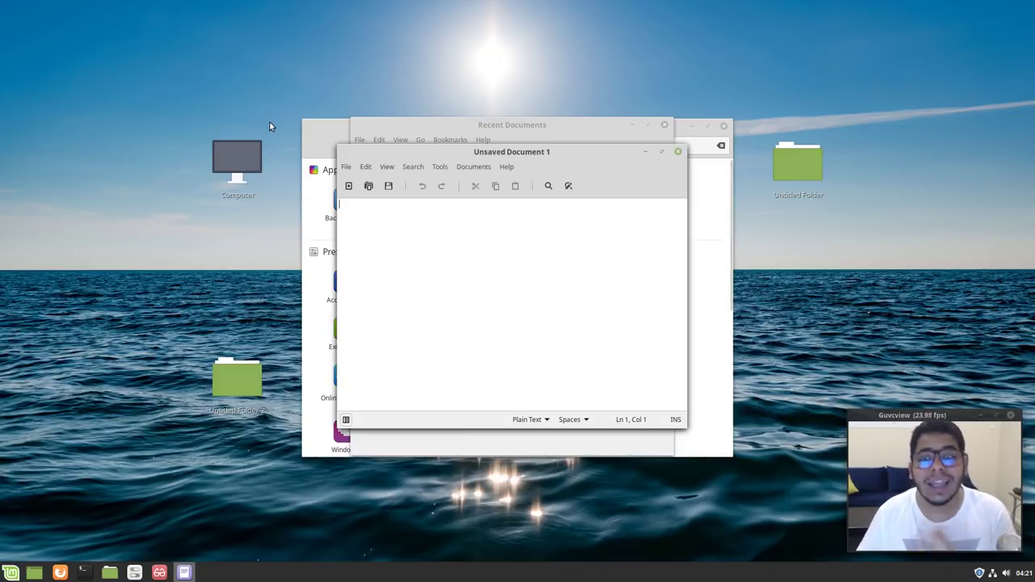
Switch Xed indentation to tabs and back to spaces, then close the editor and viewer
left_click(582, 420)
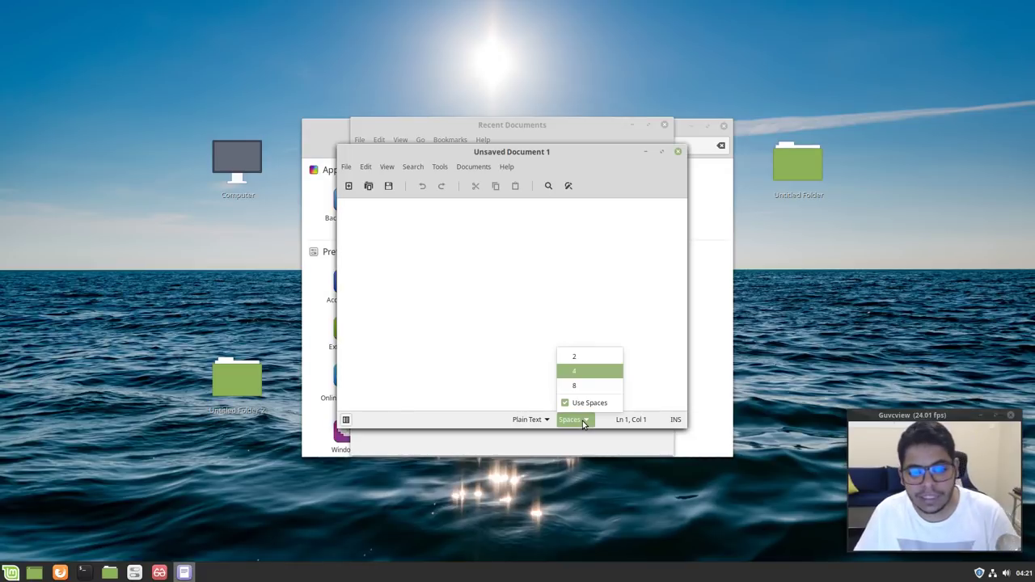
left_click(582, 402)
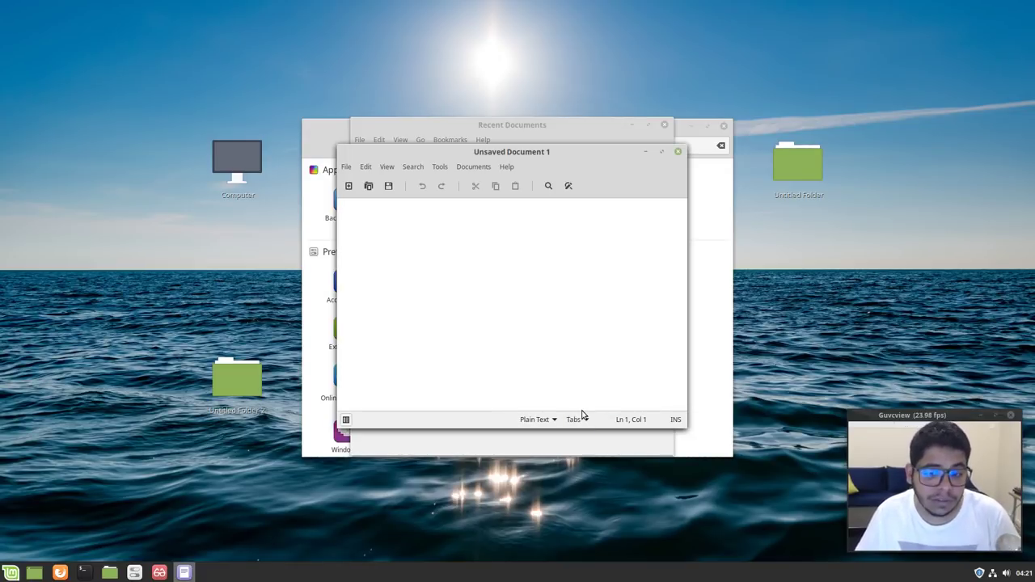
left_click(580, 418)
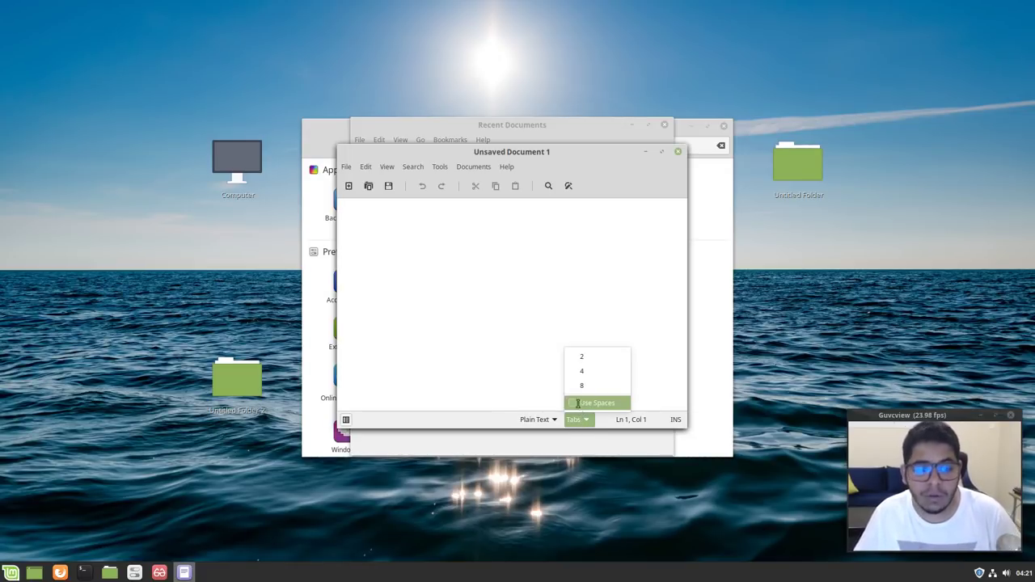
left_click(582, 403)
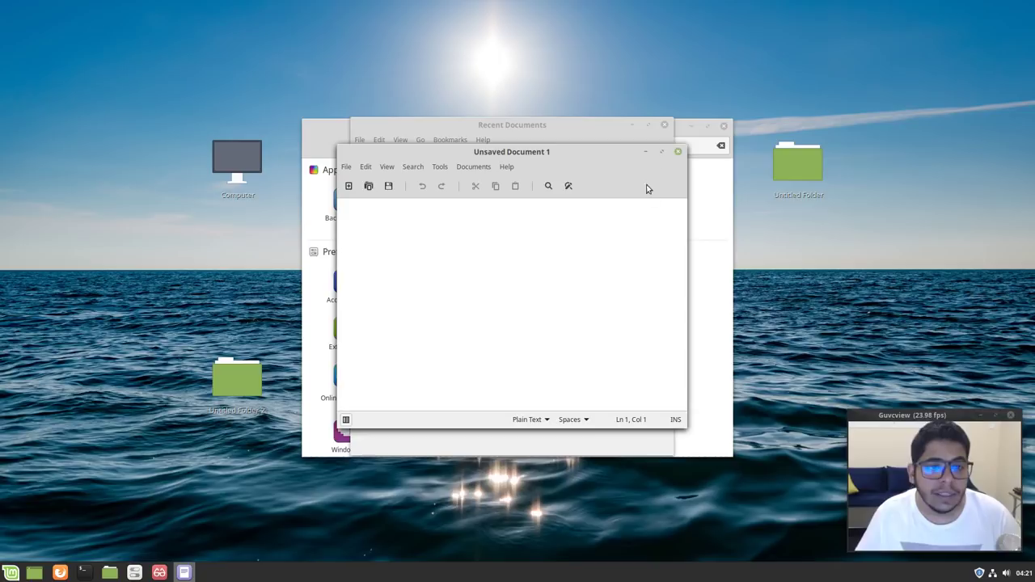
left_click(678, 152)
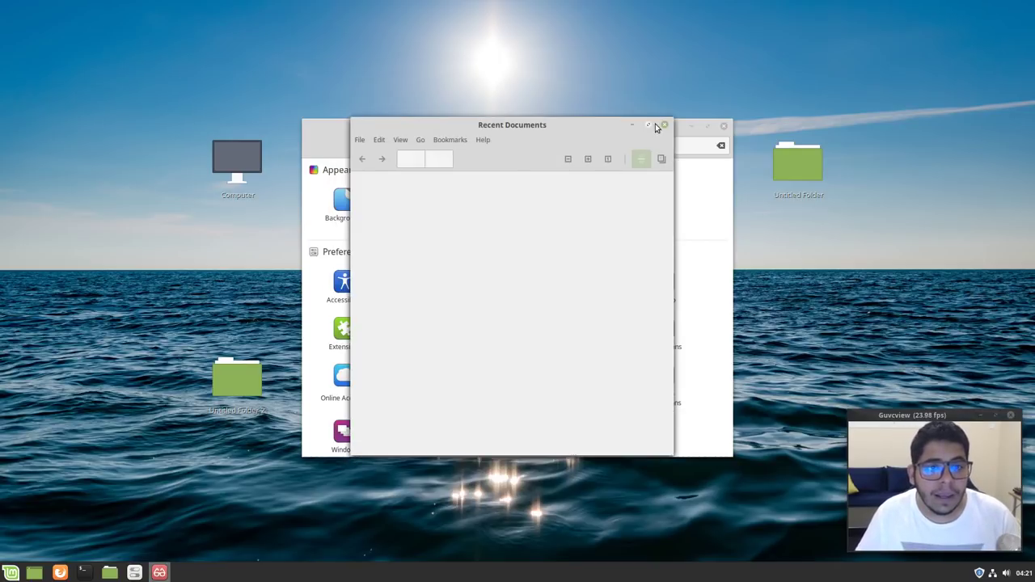
left_click(664, 124)
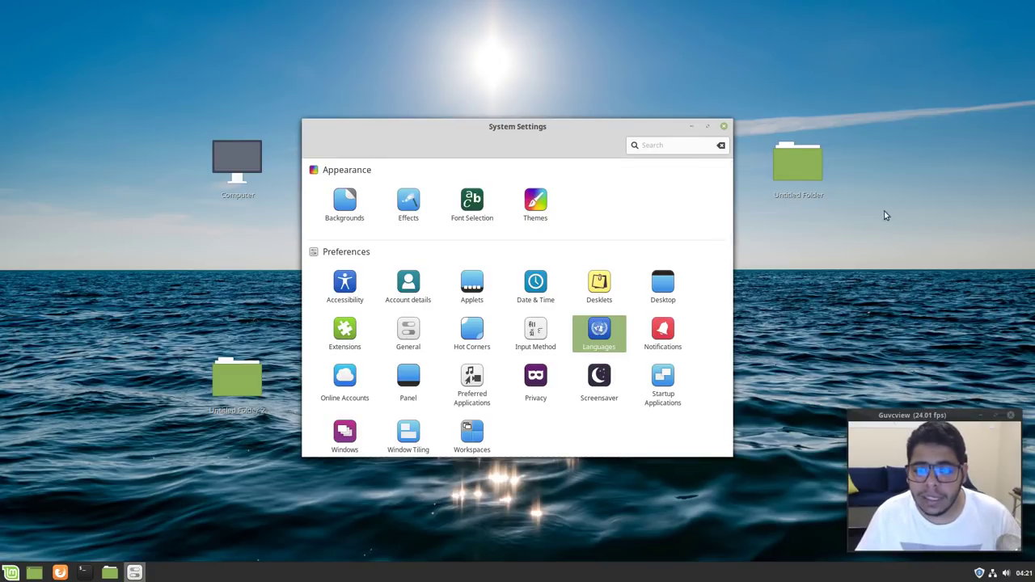
Close System Settings and browse wallpapers in the desktop background chooser
left_click(723, 126)
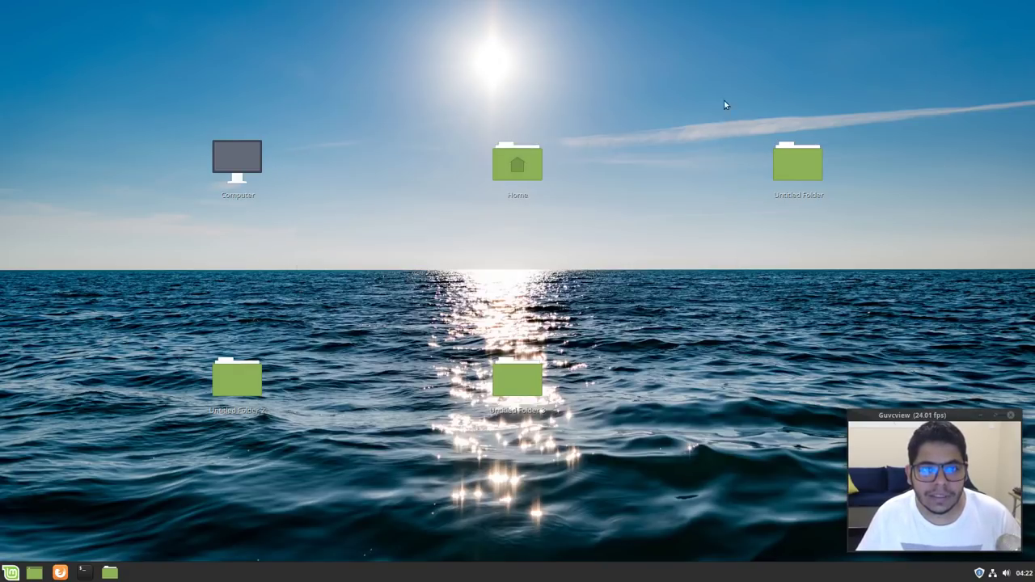
right_click(724, 95)
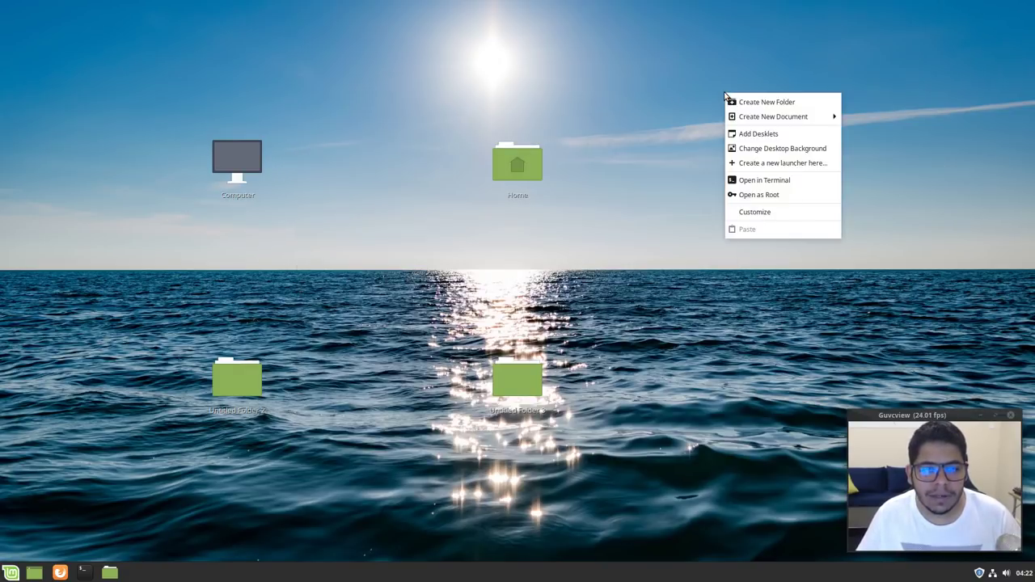
left_click(749, 151)
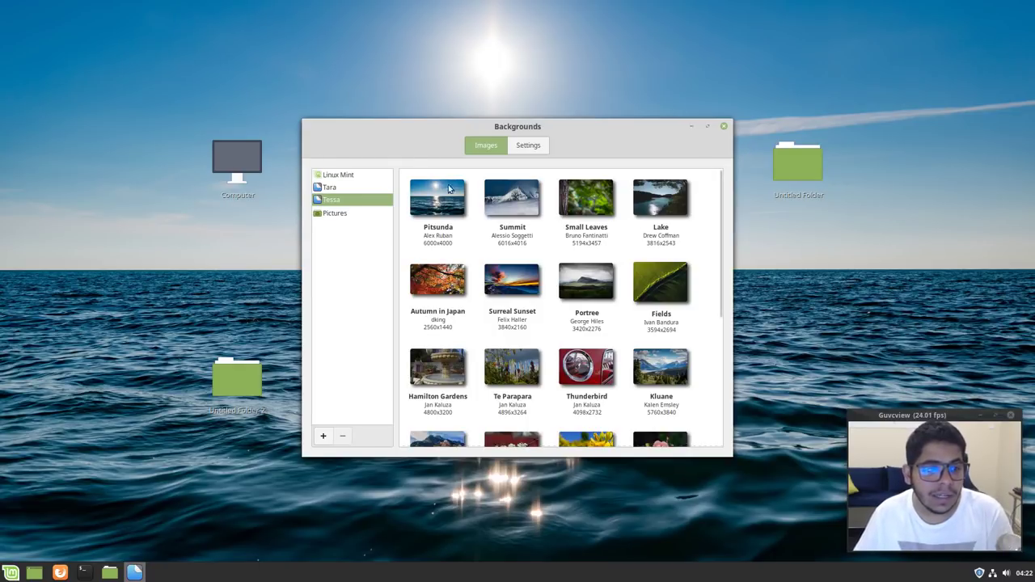
scroll(539, 245, "down", 5)
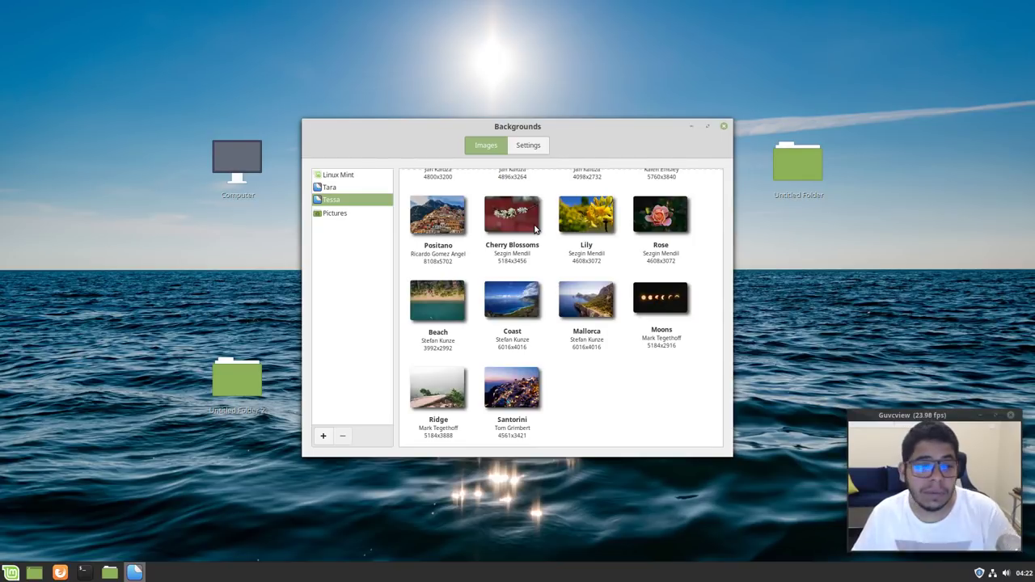
scroll(573, 381, "up", 3)
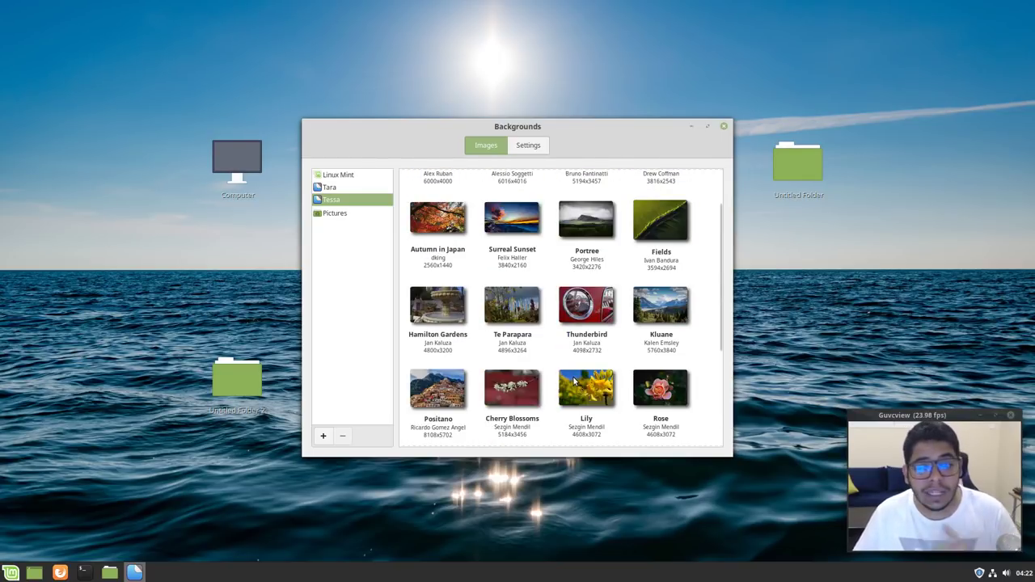
scroll(573, 381, "up", 2)
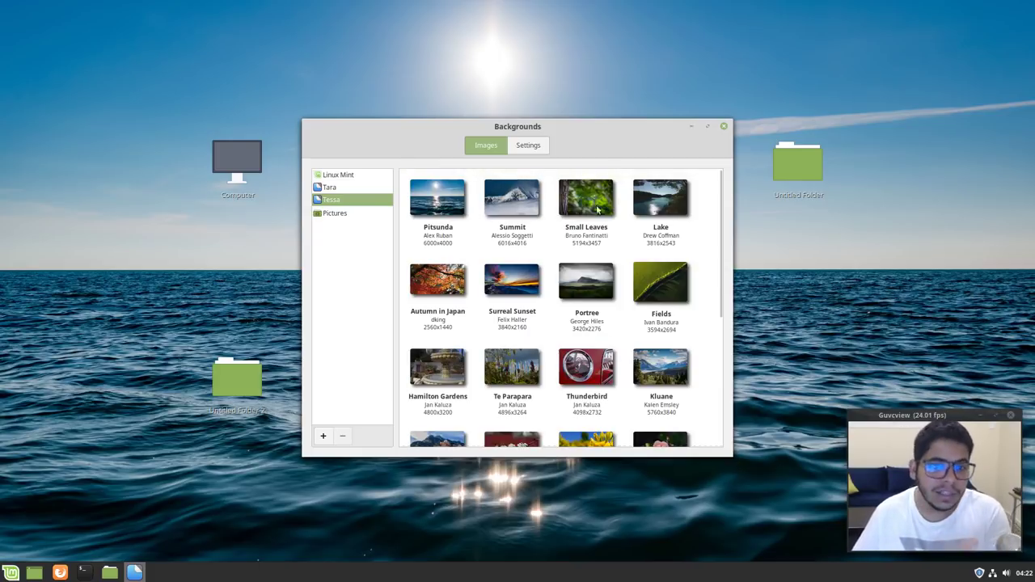
Try Lake and Thunderbird, set Ridge as the wallpaper, then relaunch System Settings
left_click(643, 202)
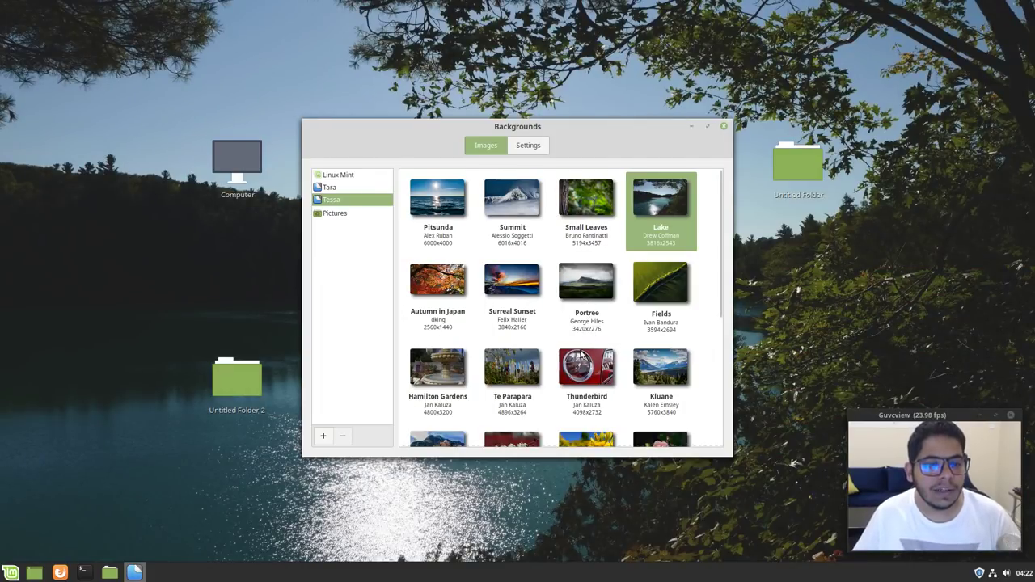
left_click(582, 356)
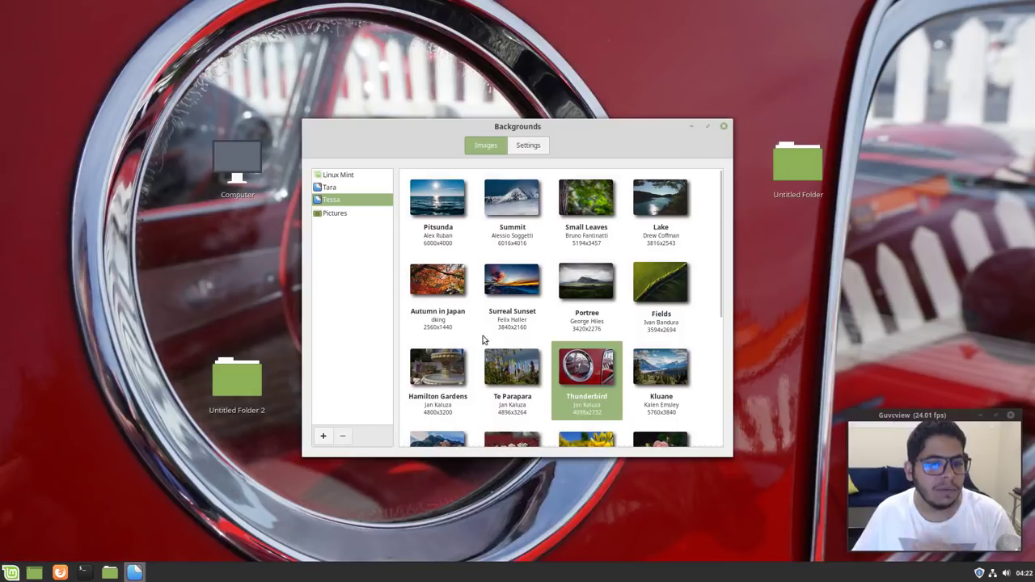
scroll(479, 352, "down", 2)
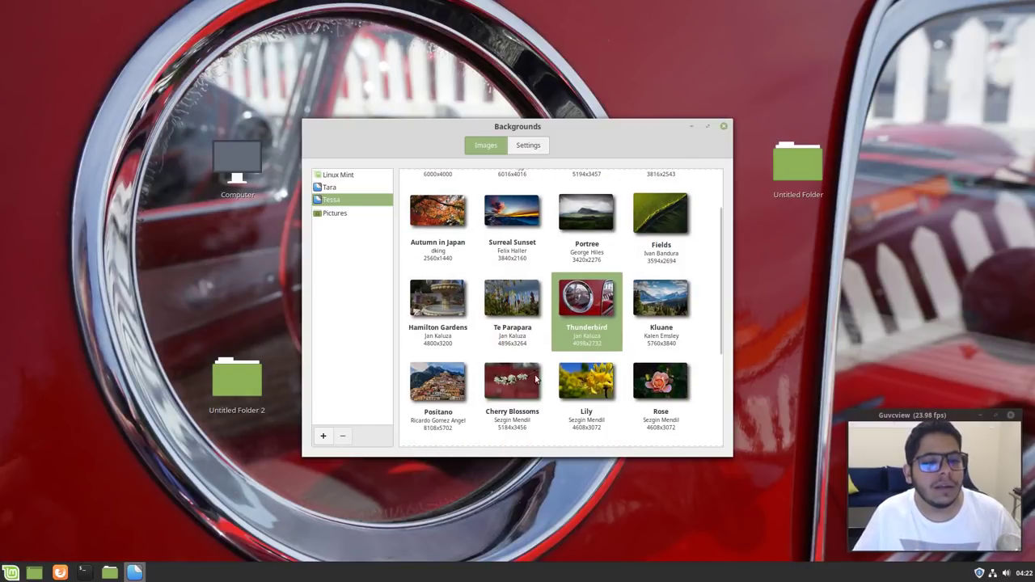
scroll(565, 377, "down", 5)
left_click(453, 394)
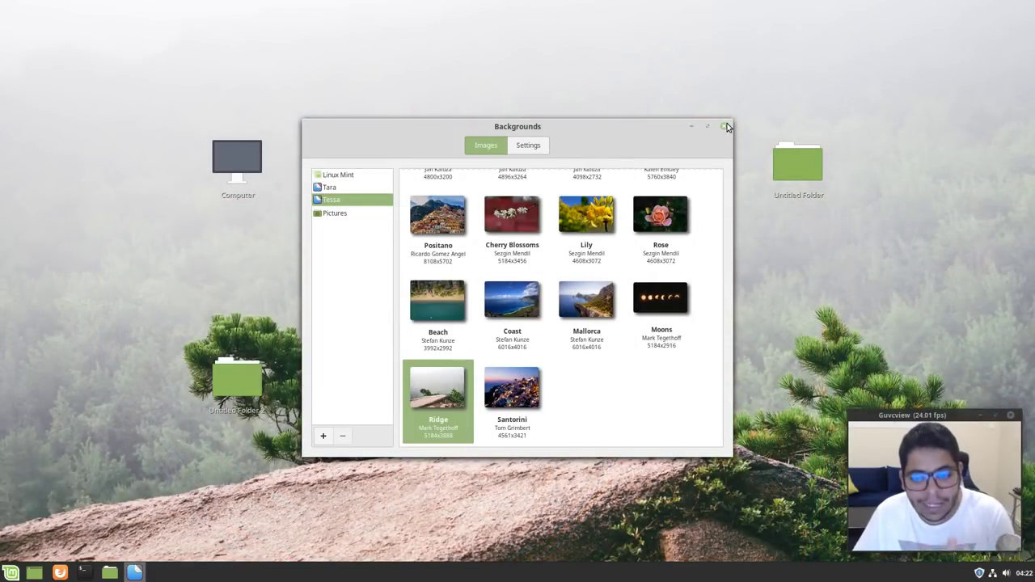
left_click(727, 127)
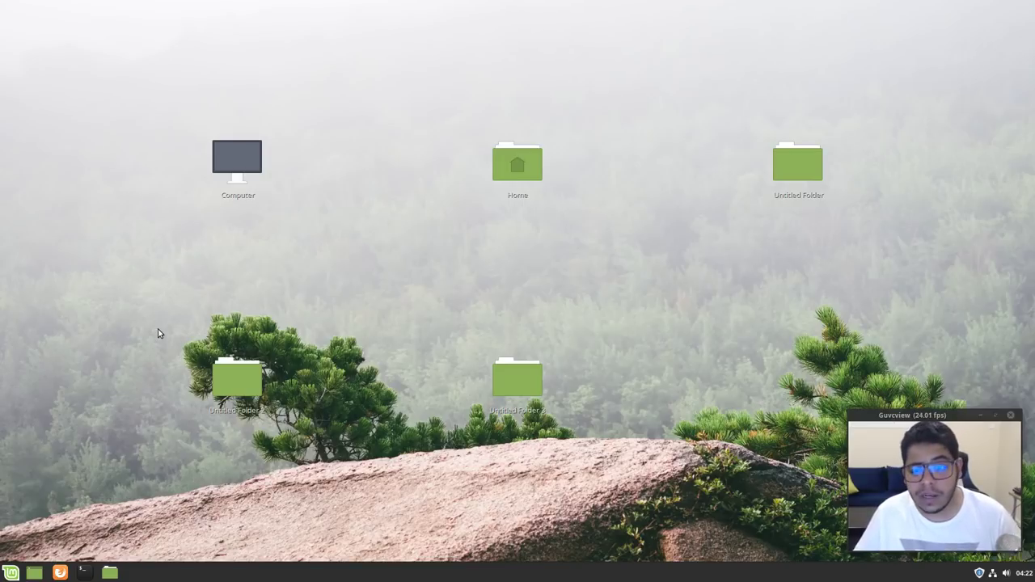
left_click(9, 572)
left_click(531, 253)
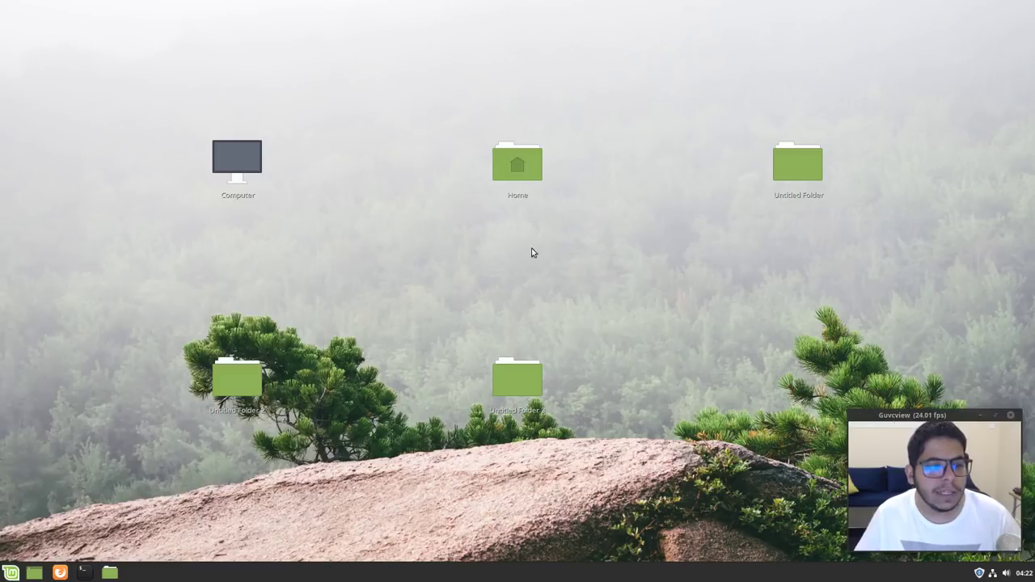
Set the window borders theme to Mint-Y-Dark on the Themes page
left_click(533, 203)
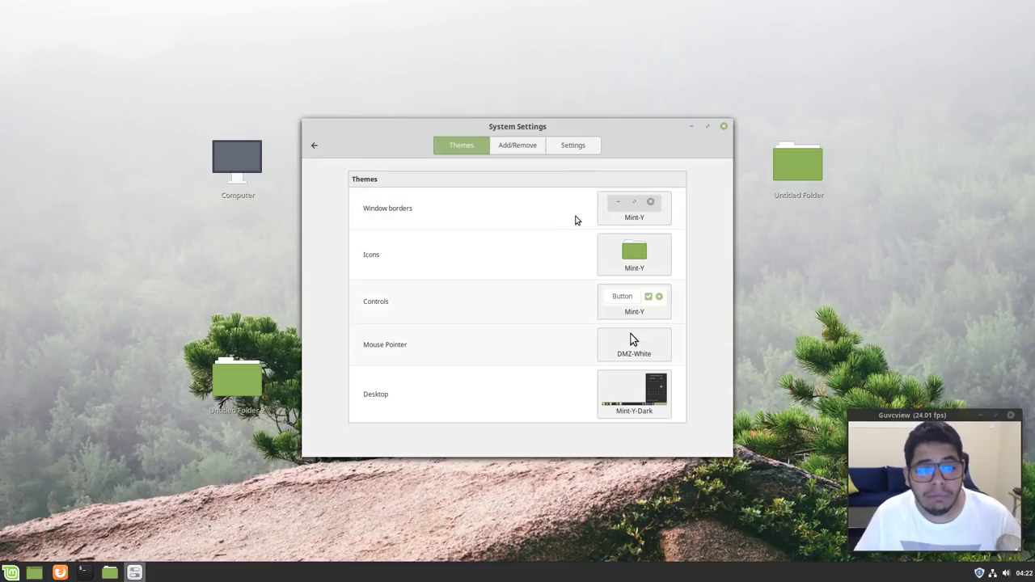
left_click(644, 208)
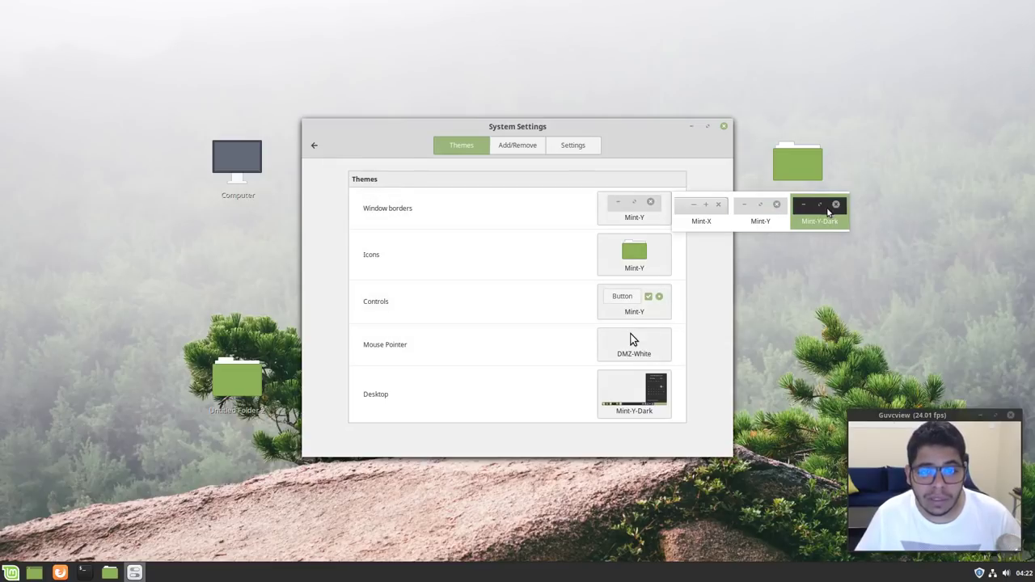
left_click(829, 212)
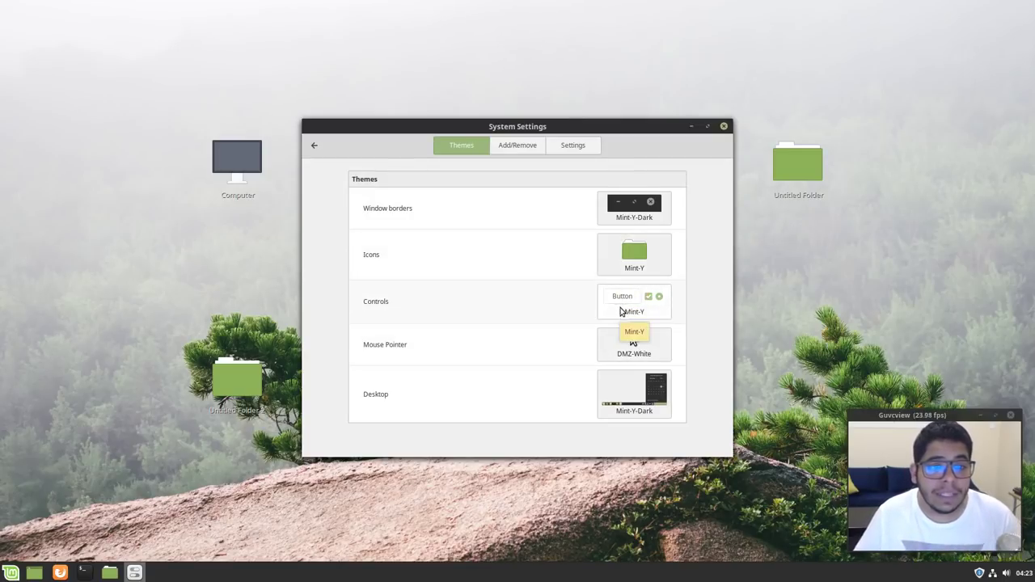
Try Mint-Y-Dark and Mint-Y-Dark-Purple controls, ending on Mint-Y-Dark-Aqua
left_click(631, 304)
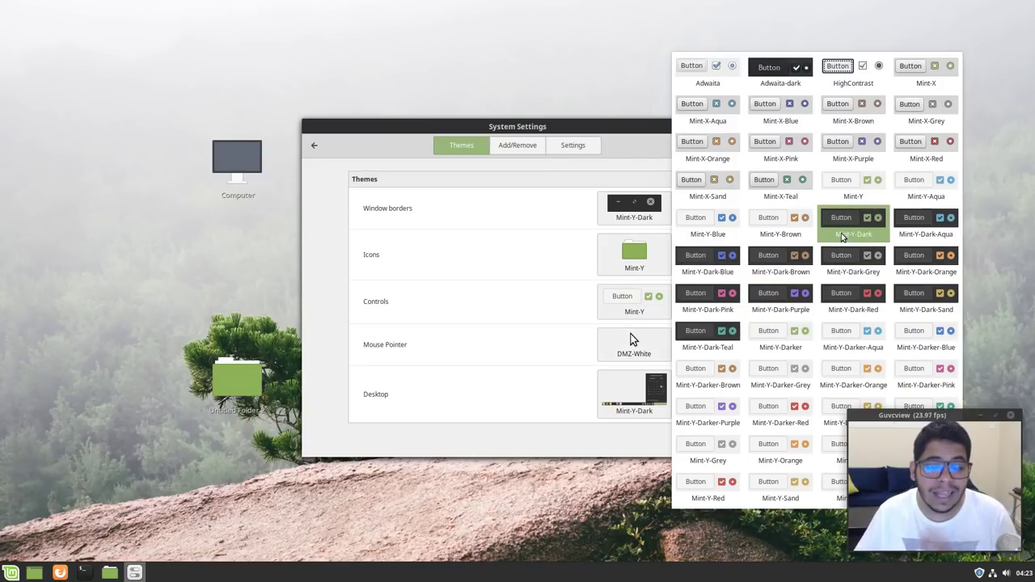
left_click(842, 235)
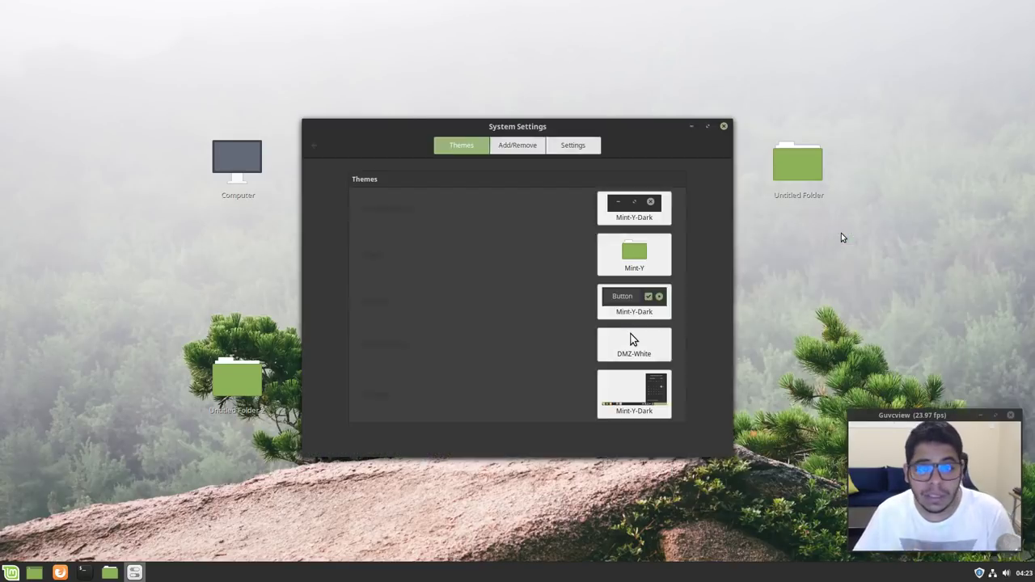
left_click(665, 311)
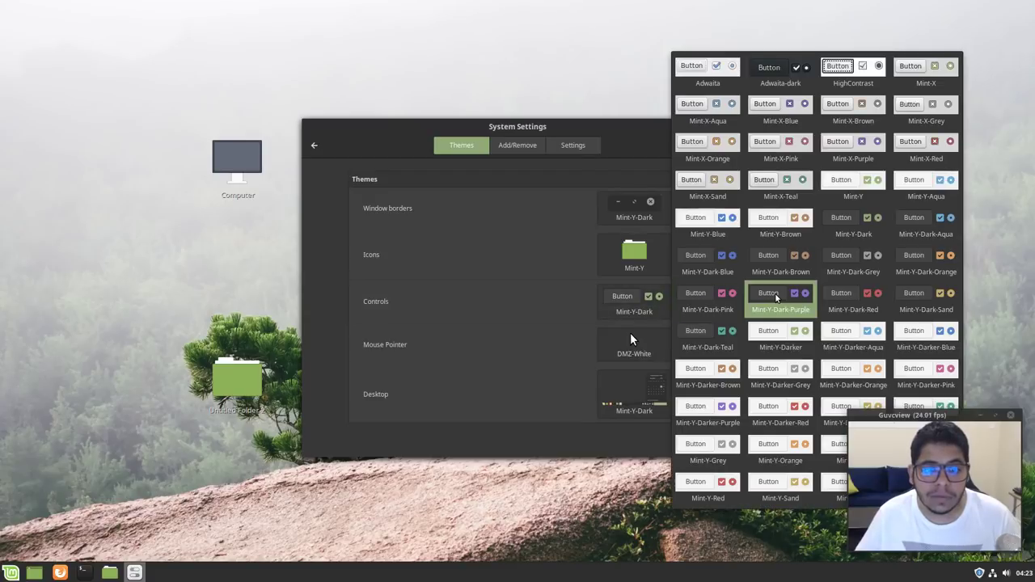
left_click(775, 297)
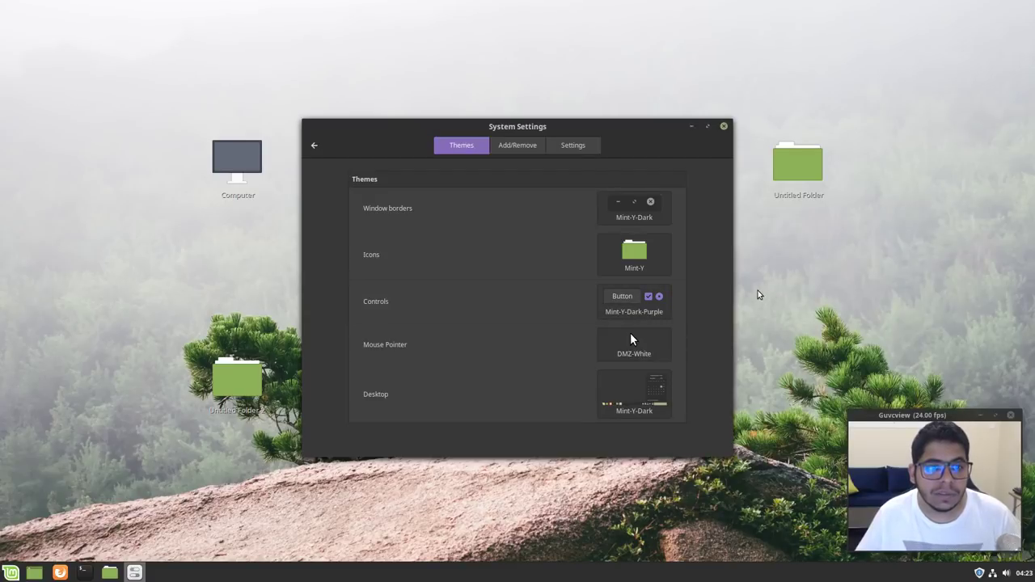
left_click(667, 311)
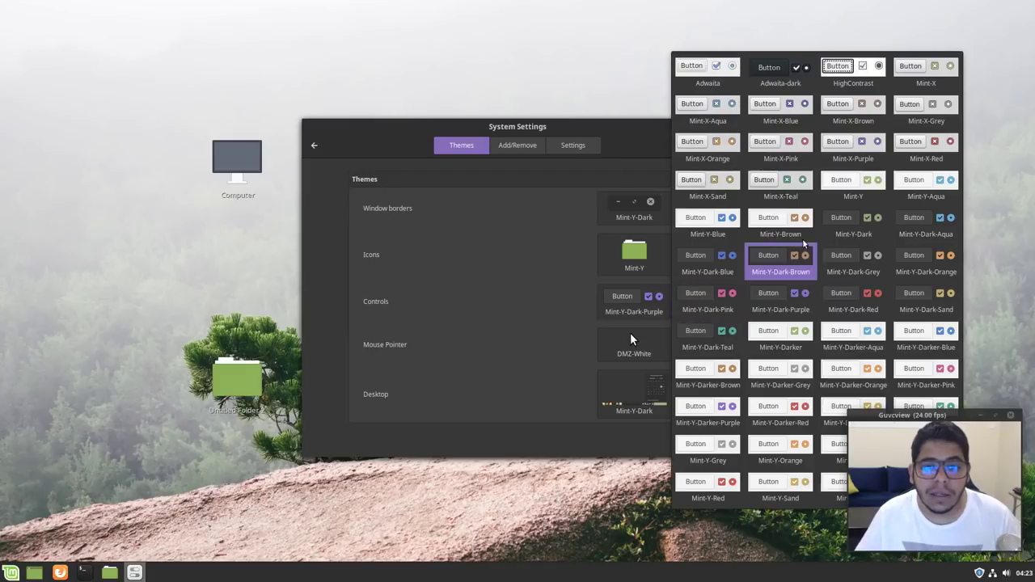
left_click(845, 223)
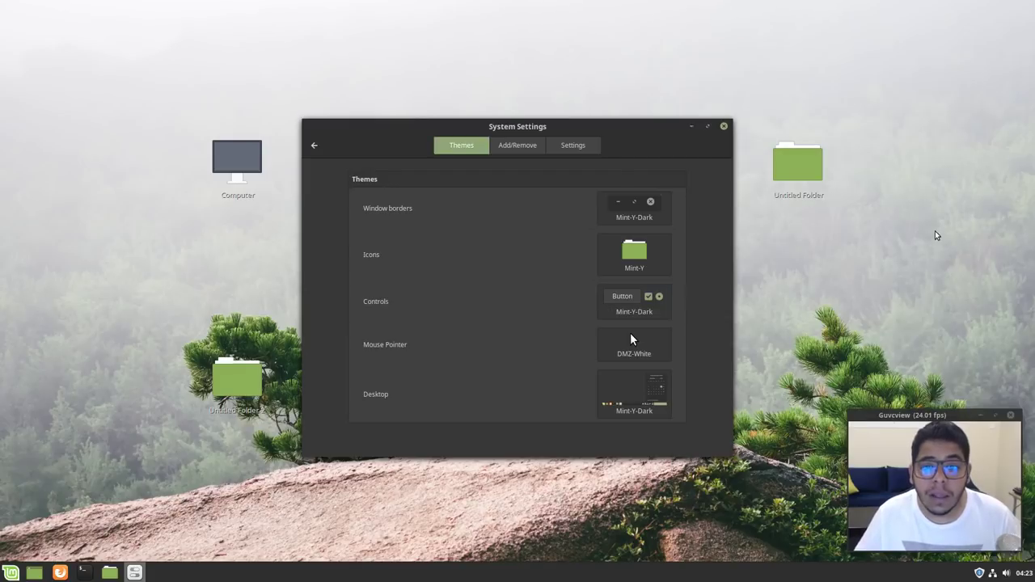
left_click(647, 303)
left_click(929, 226)
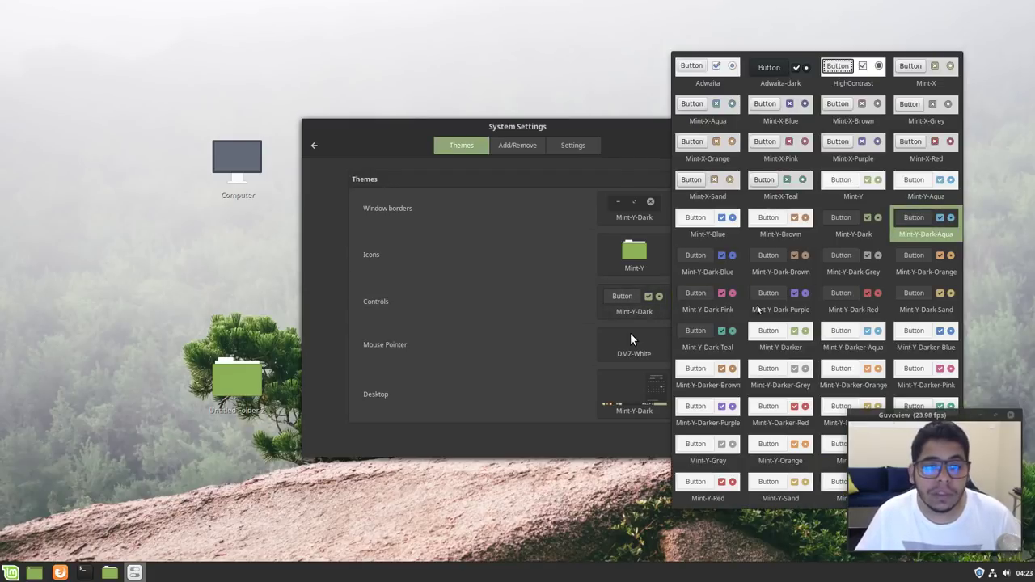
Try Mint-X-Aqua icons, then settle on the Mint-Y-Aqua icon theme
left_click(630, 251)
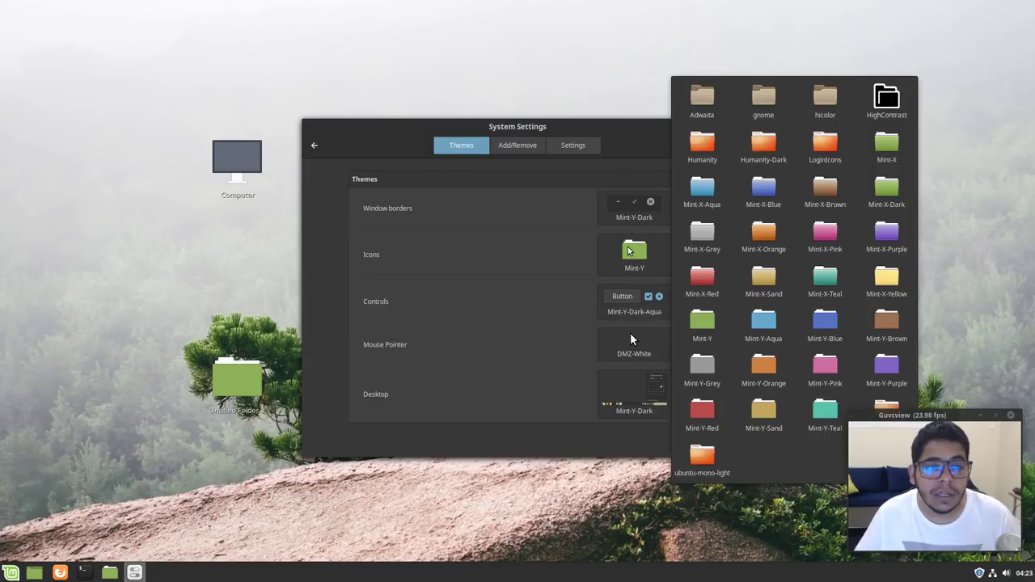
left_click(702, 193)
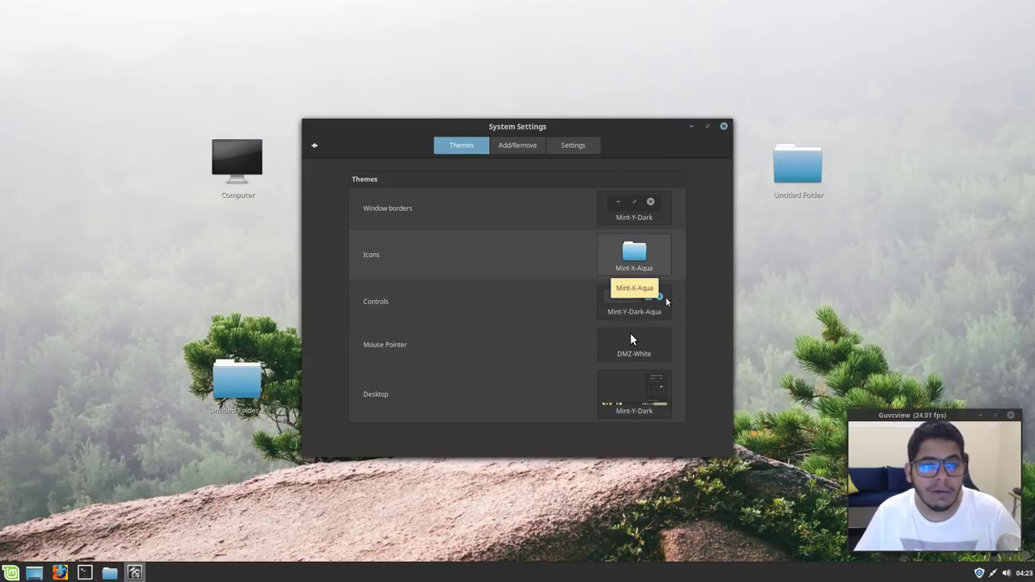
left_click(660, 256)
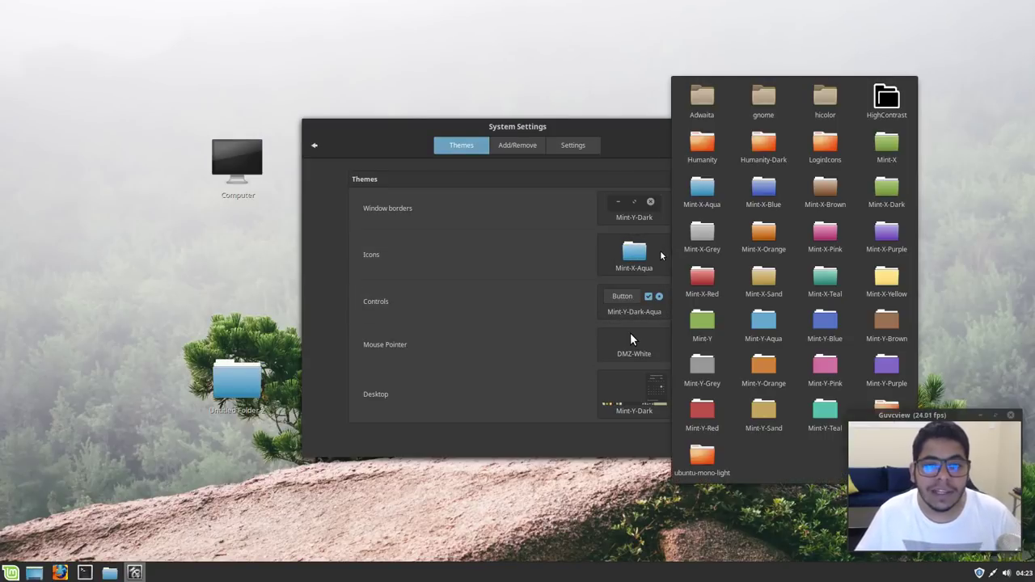
left_click(782, 325)
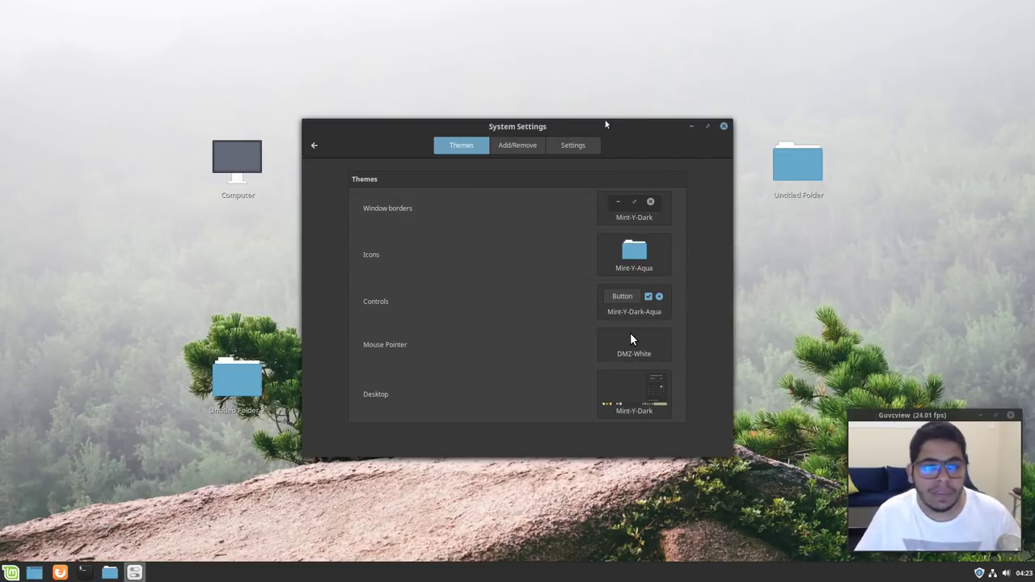
left_click_drag(489, 129, 493, 127)
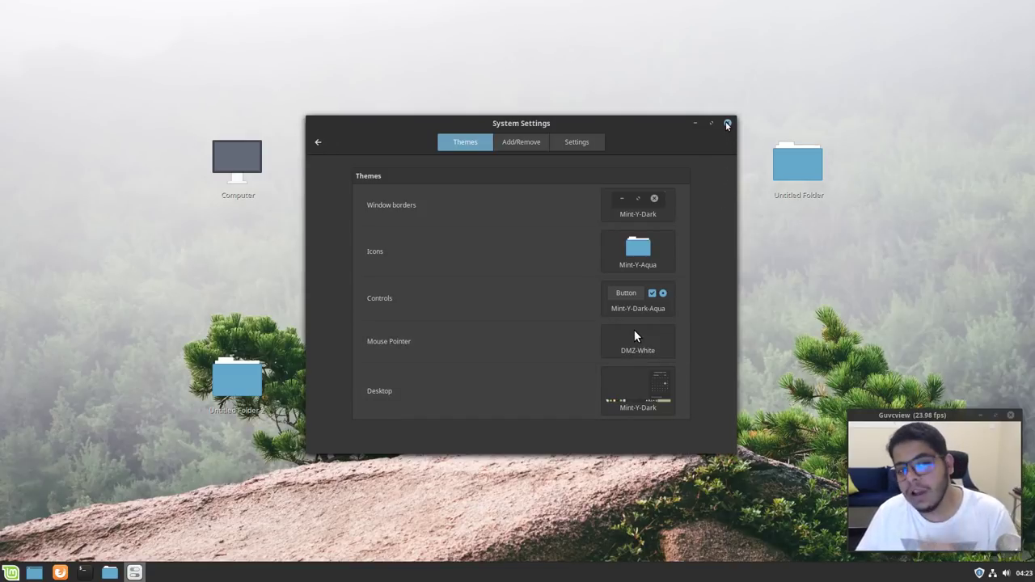
Close System Settings to show the Mint-Y-Aqua folder icons, then double-click a desktop item
left_click(727, 124)
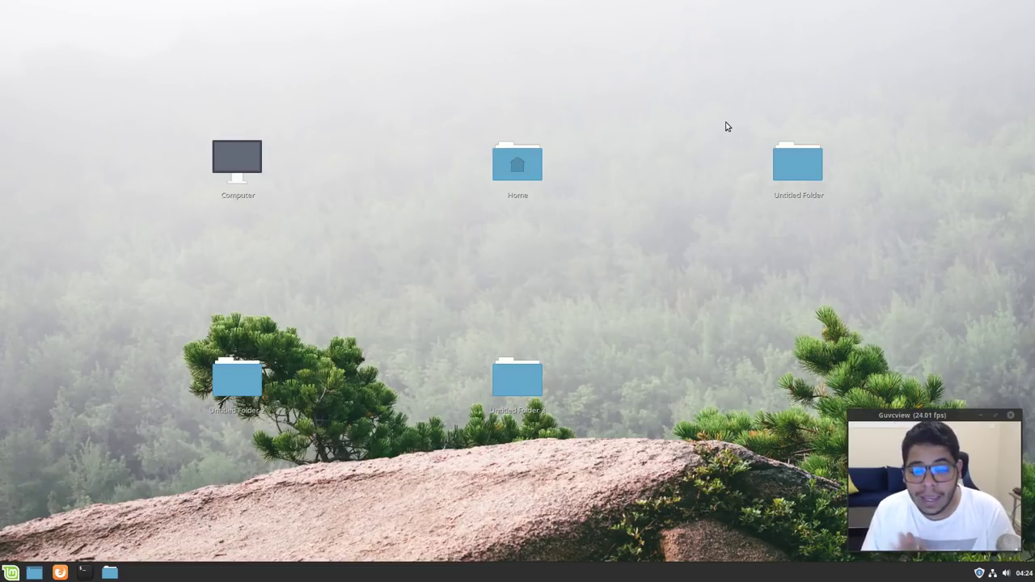
double_click(797, 164)
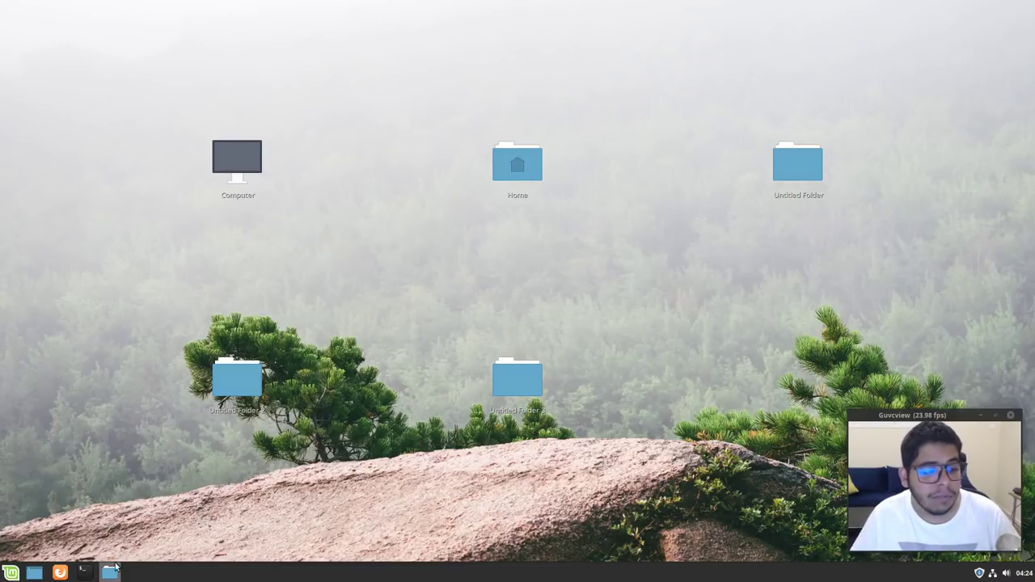
Open Untitled Folder 2 in the file manager and launch a terminal from the taskbar
left_click(237, 380)
double_click(236, 380)
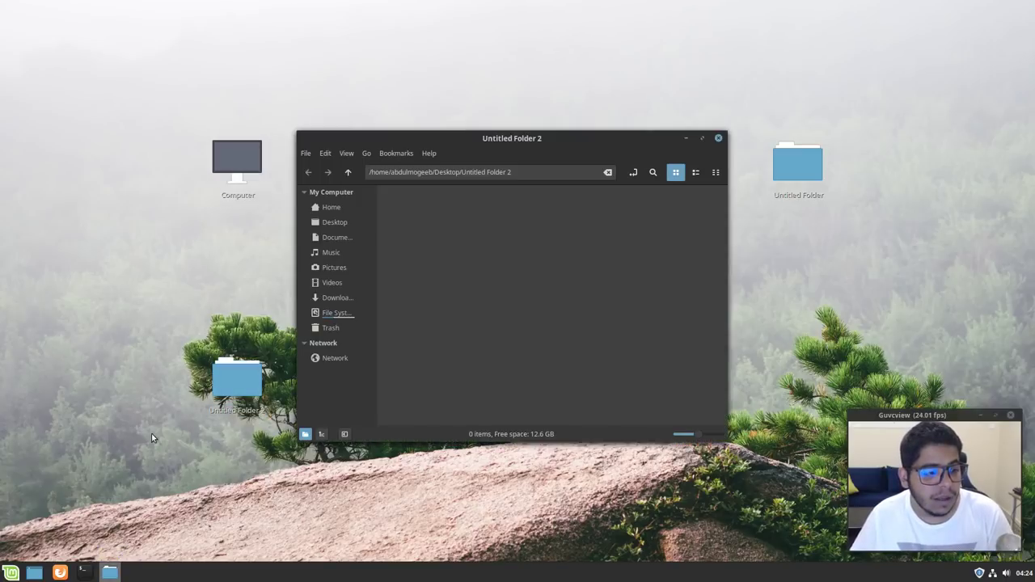
left_click(82, 572)
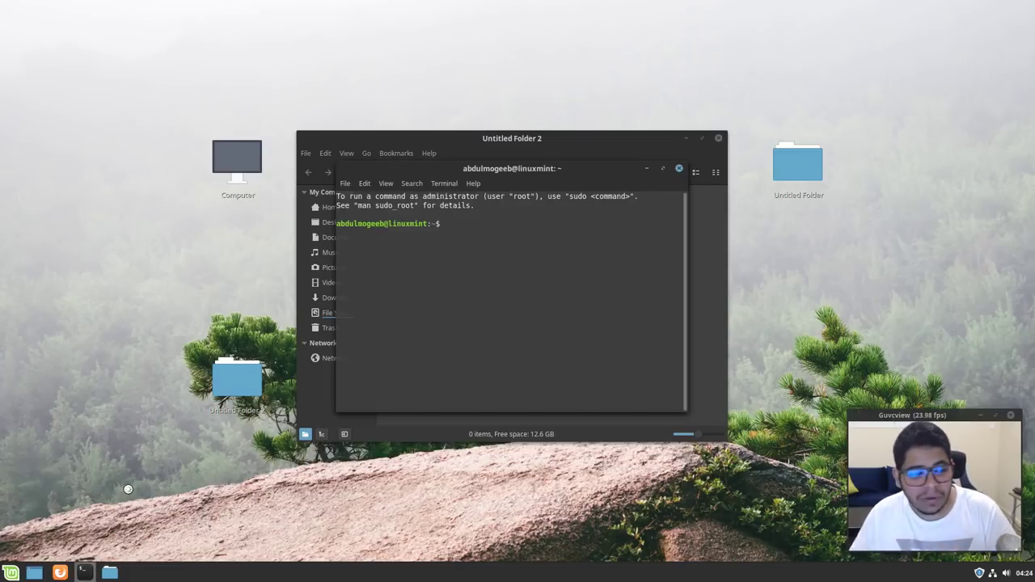
left_click(126, 550)
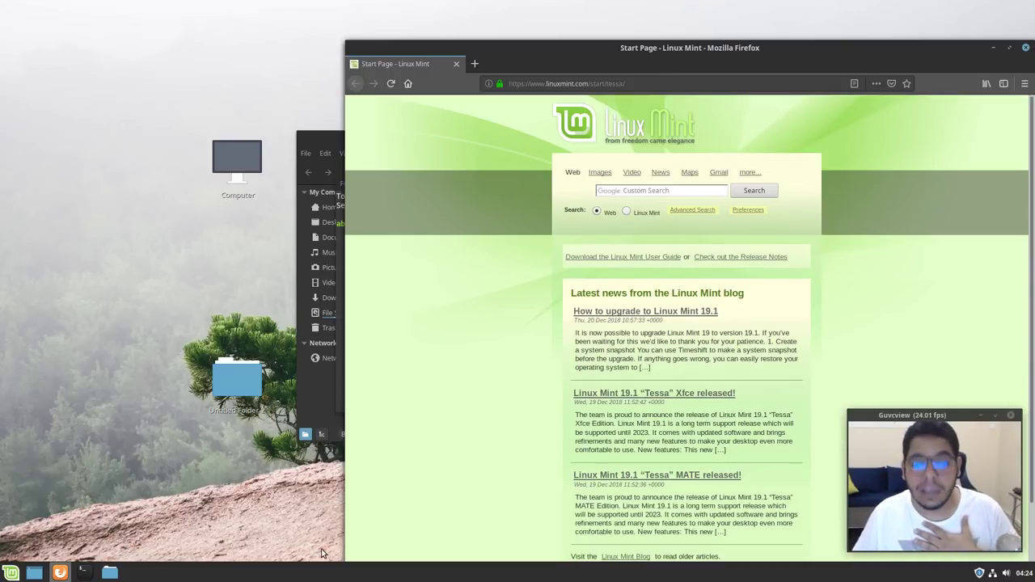
Open and dismiss the Mint menu, shift Firefox slightly left, then close Firefox
left_click(18, 573)
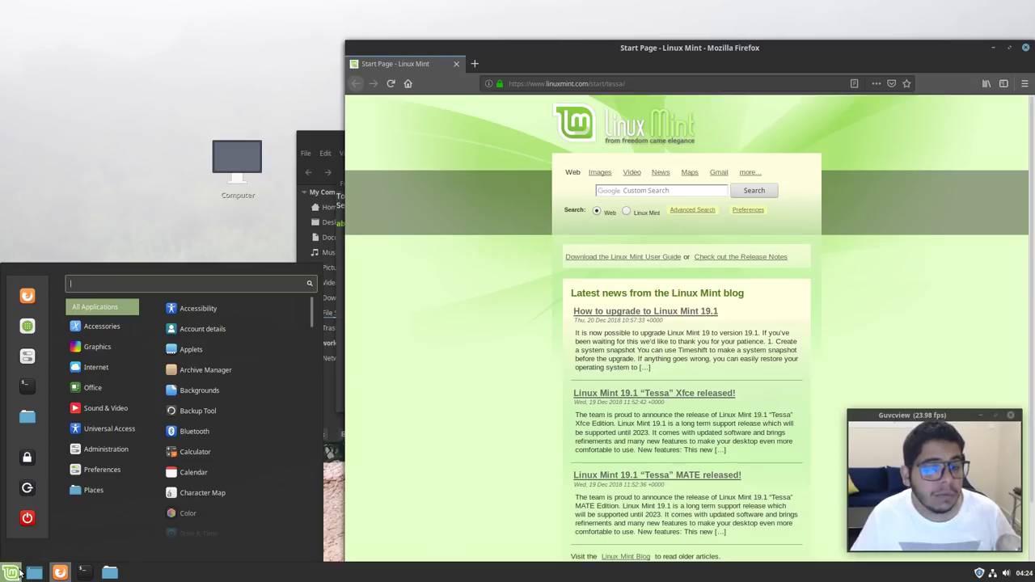
left_click(19, 574)
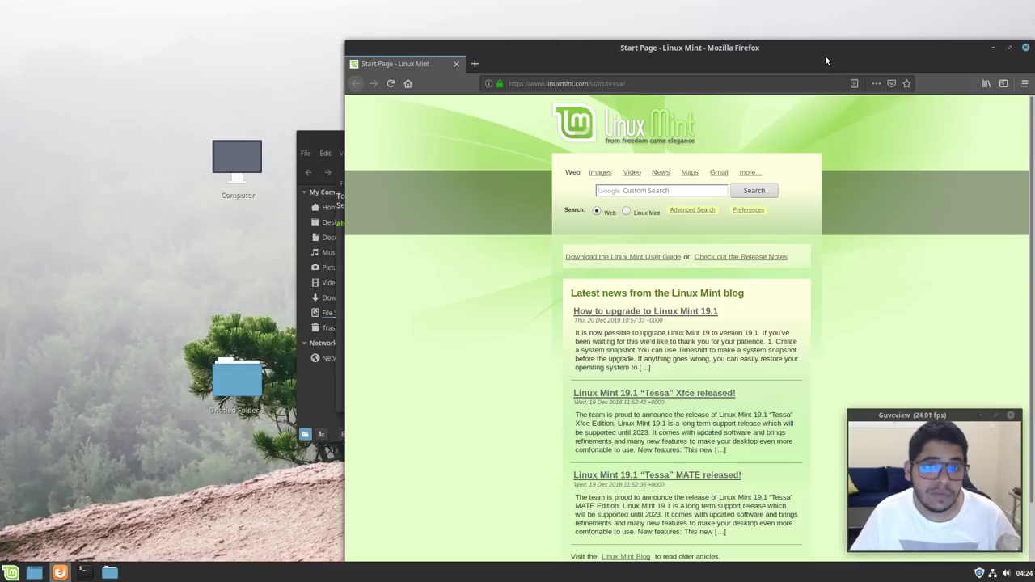
left_click_drag(821, 48, 758, 41)
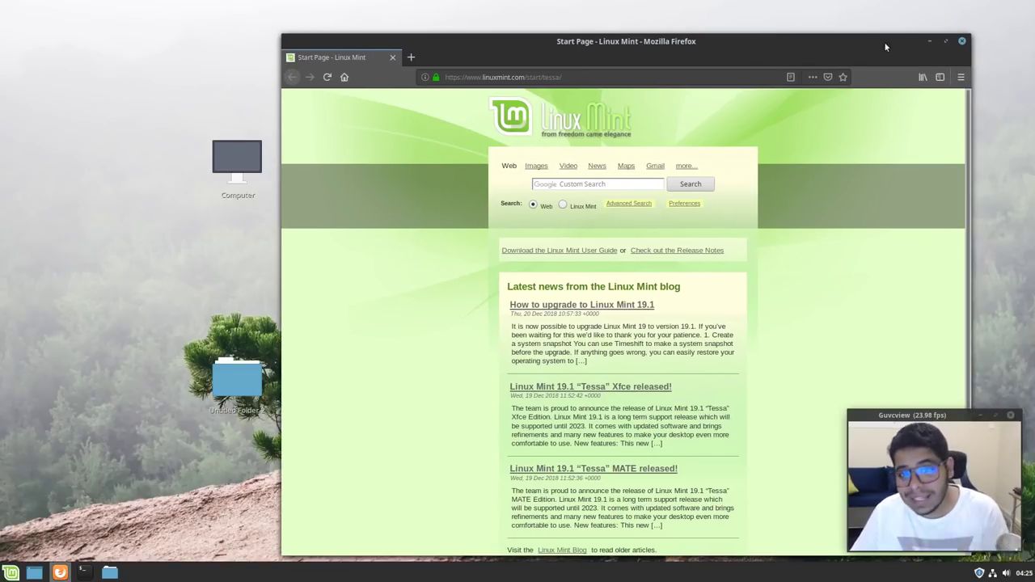
left_click(961, 40)
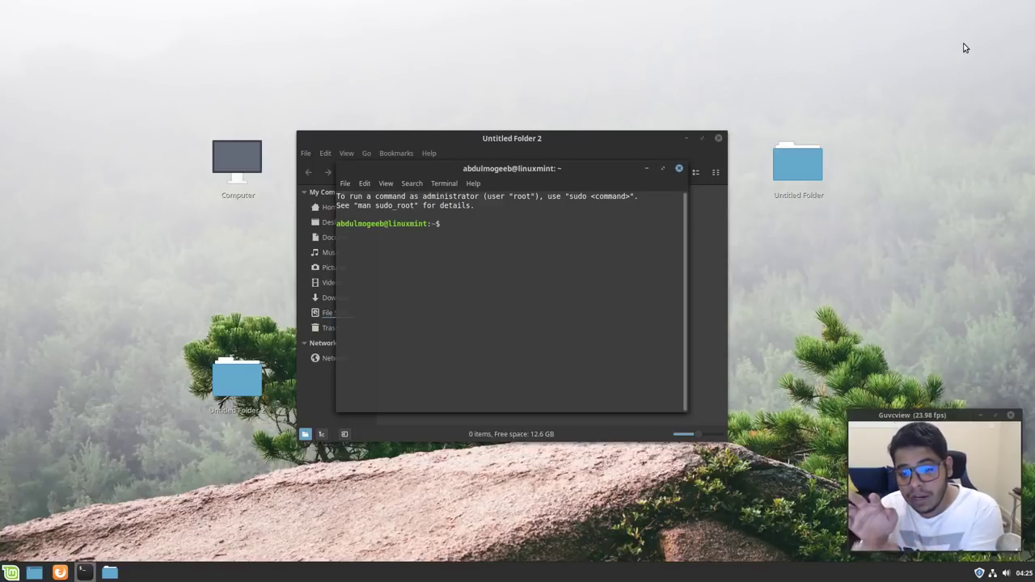